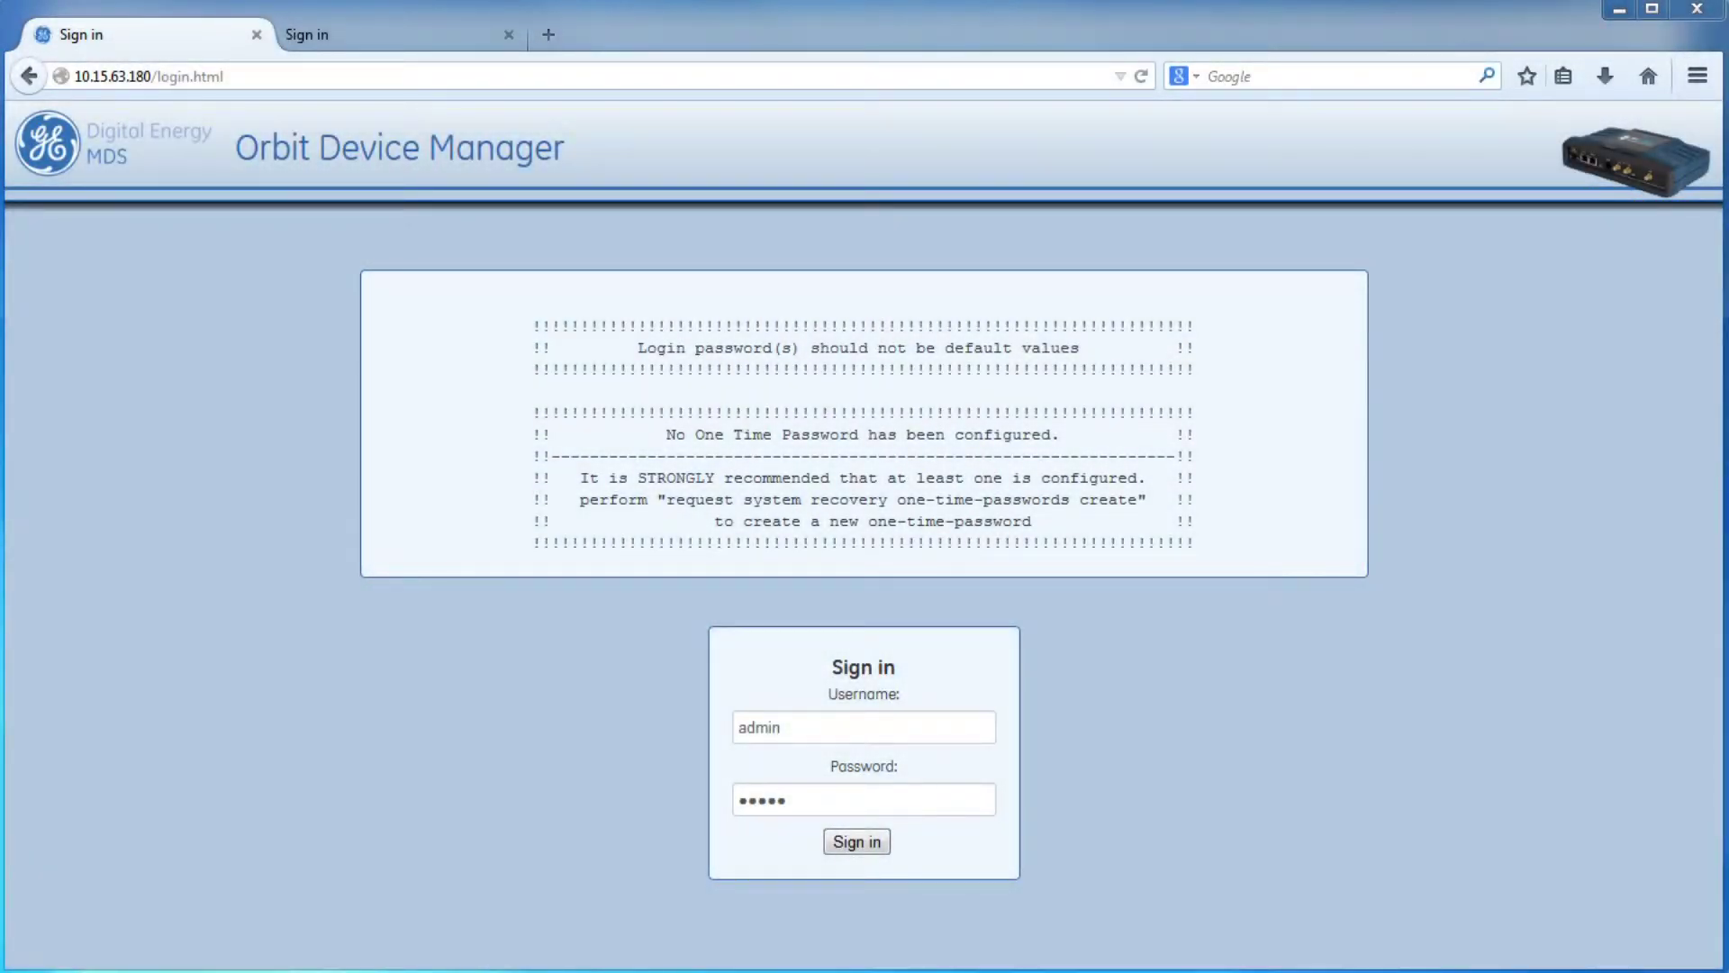
Sign in to the Orbit device at 10.15.63.180 and open the Orbit-2 connection in the VPN service's IPSEC configuration
left_click(862, 841)
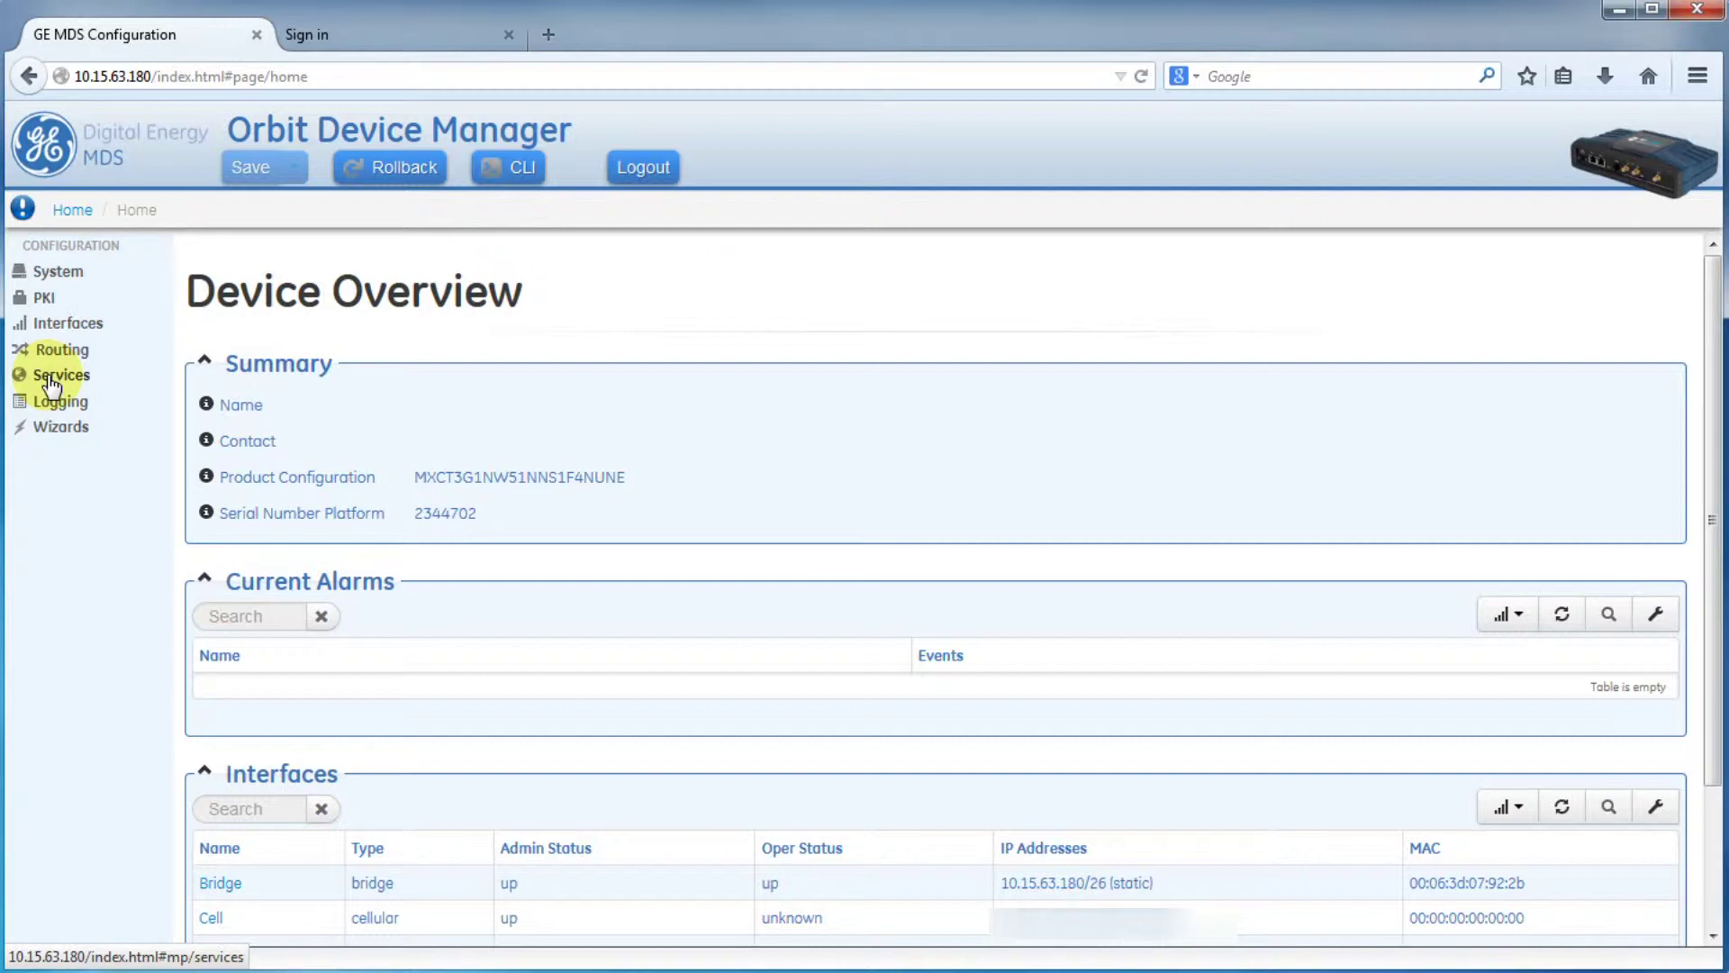
left_click(50, 379)
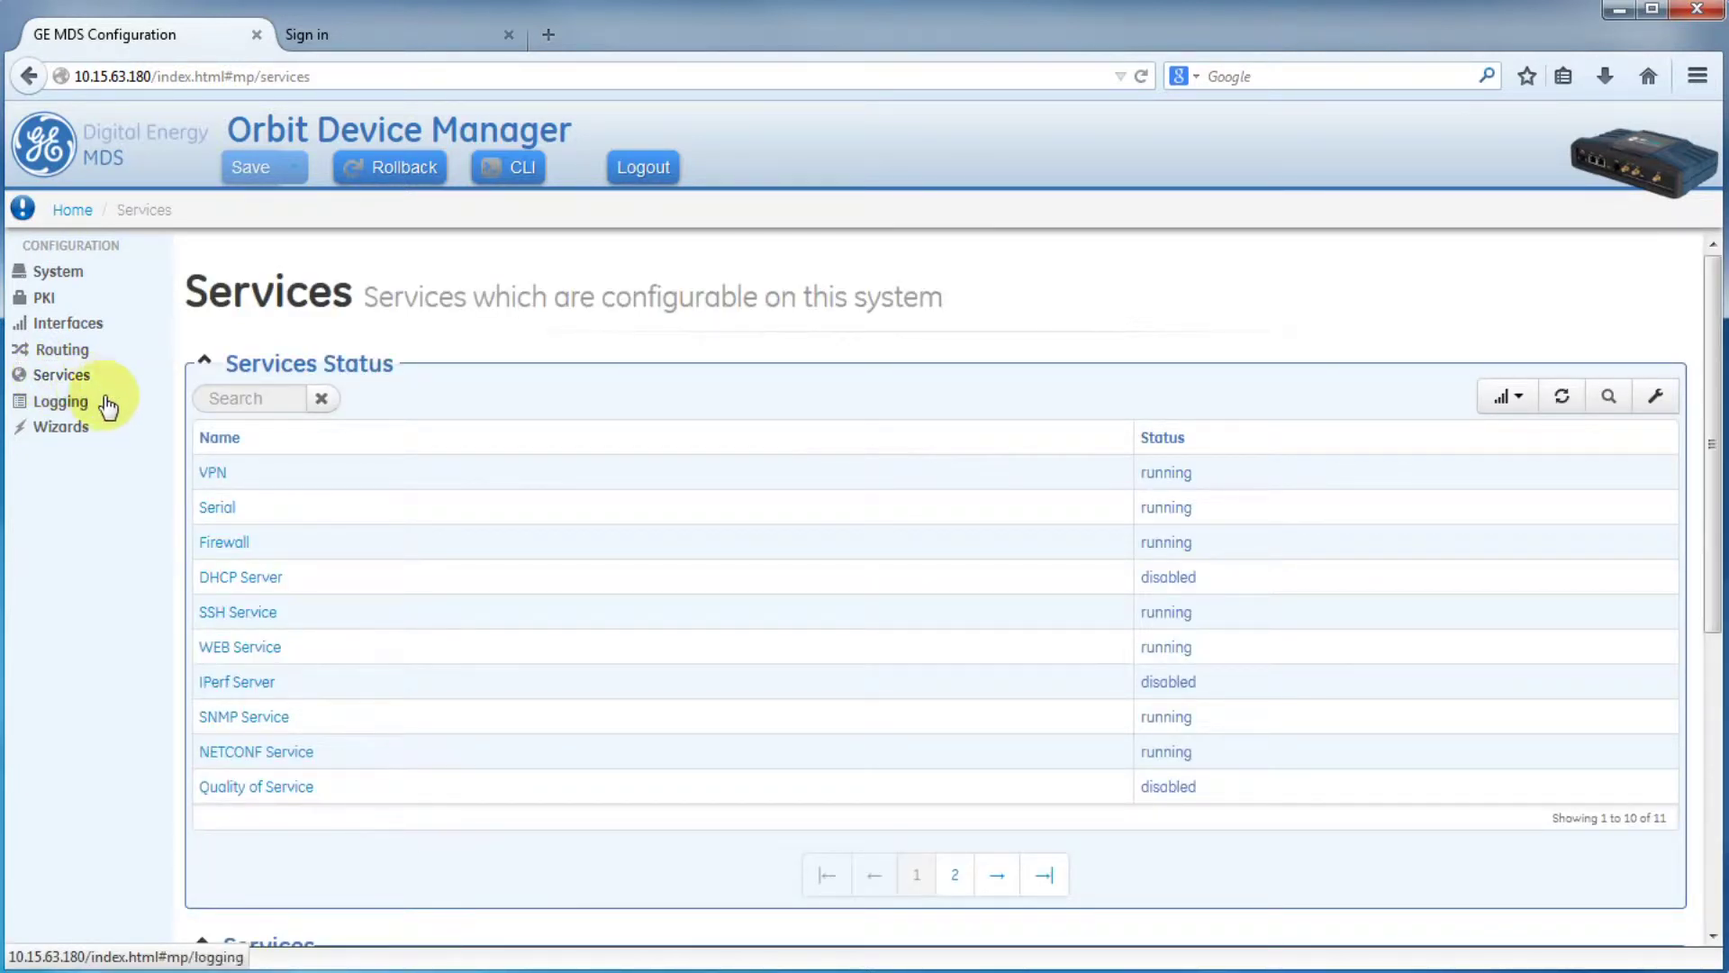
scroll(532, 577, "down", 2)
scroll(532, 577, "down", 3)
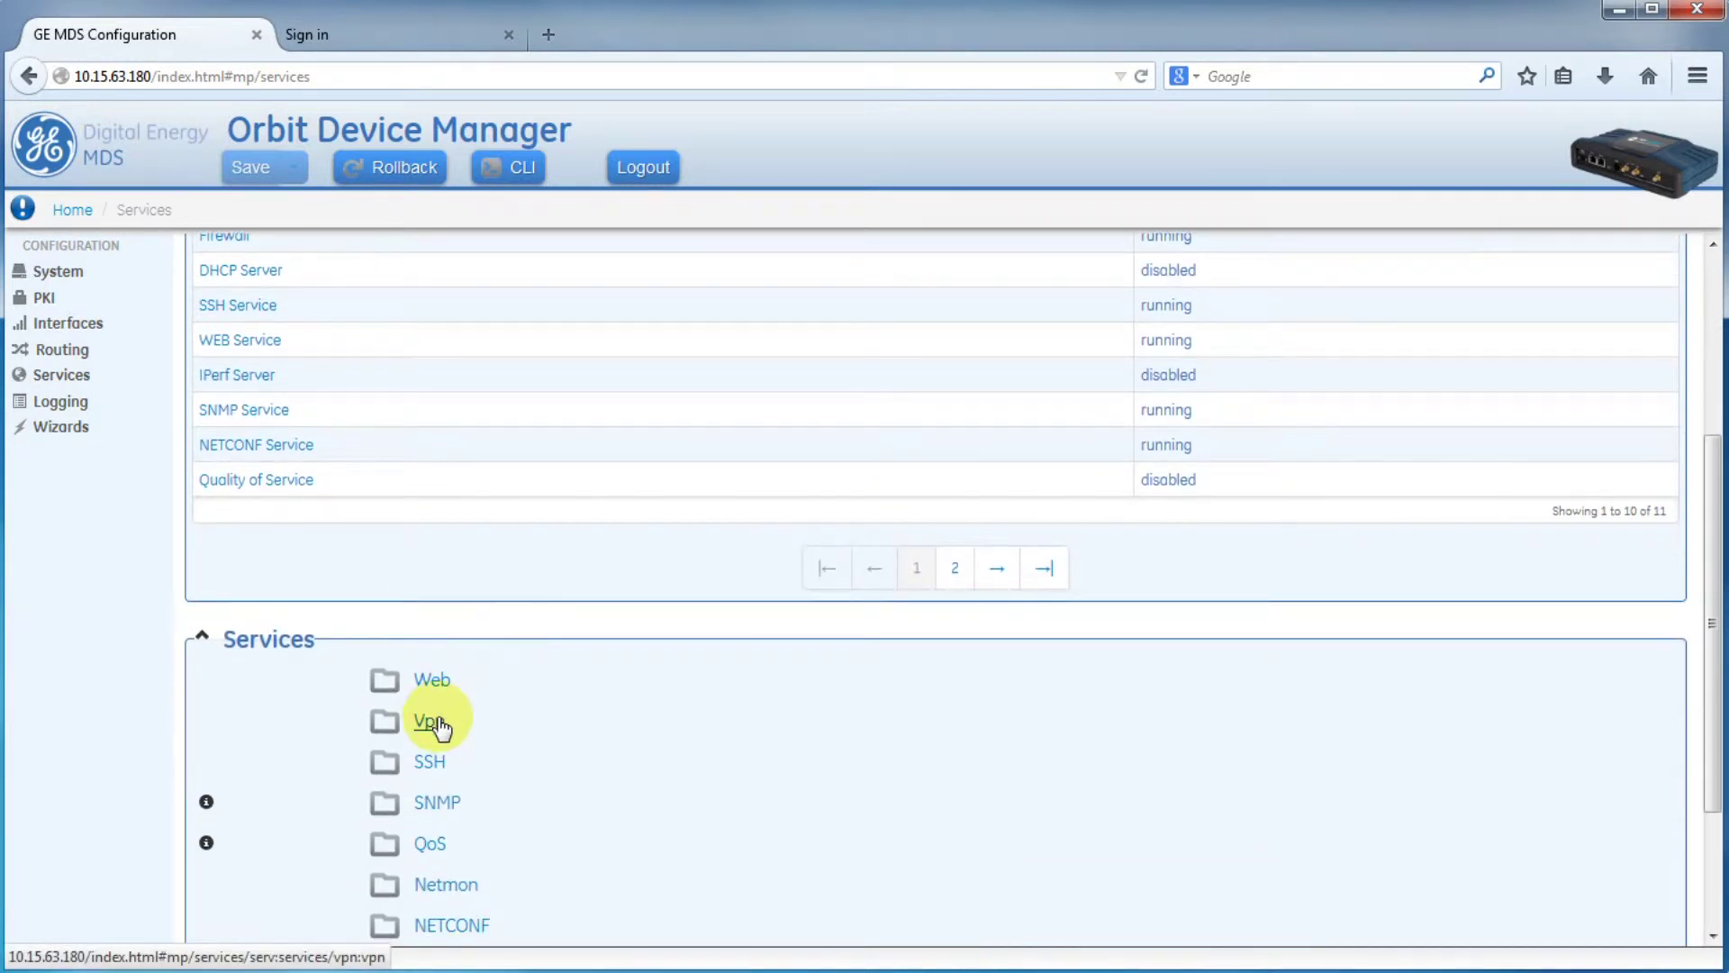
left_click(428, 721)
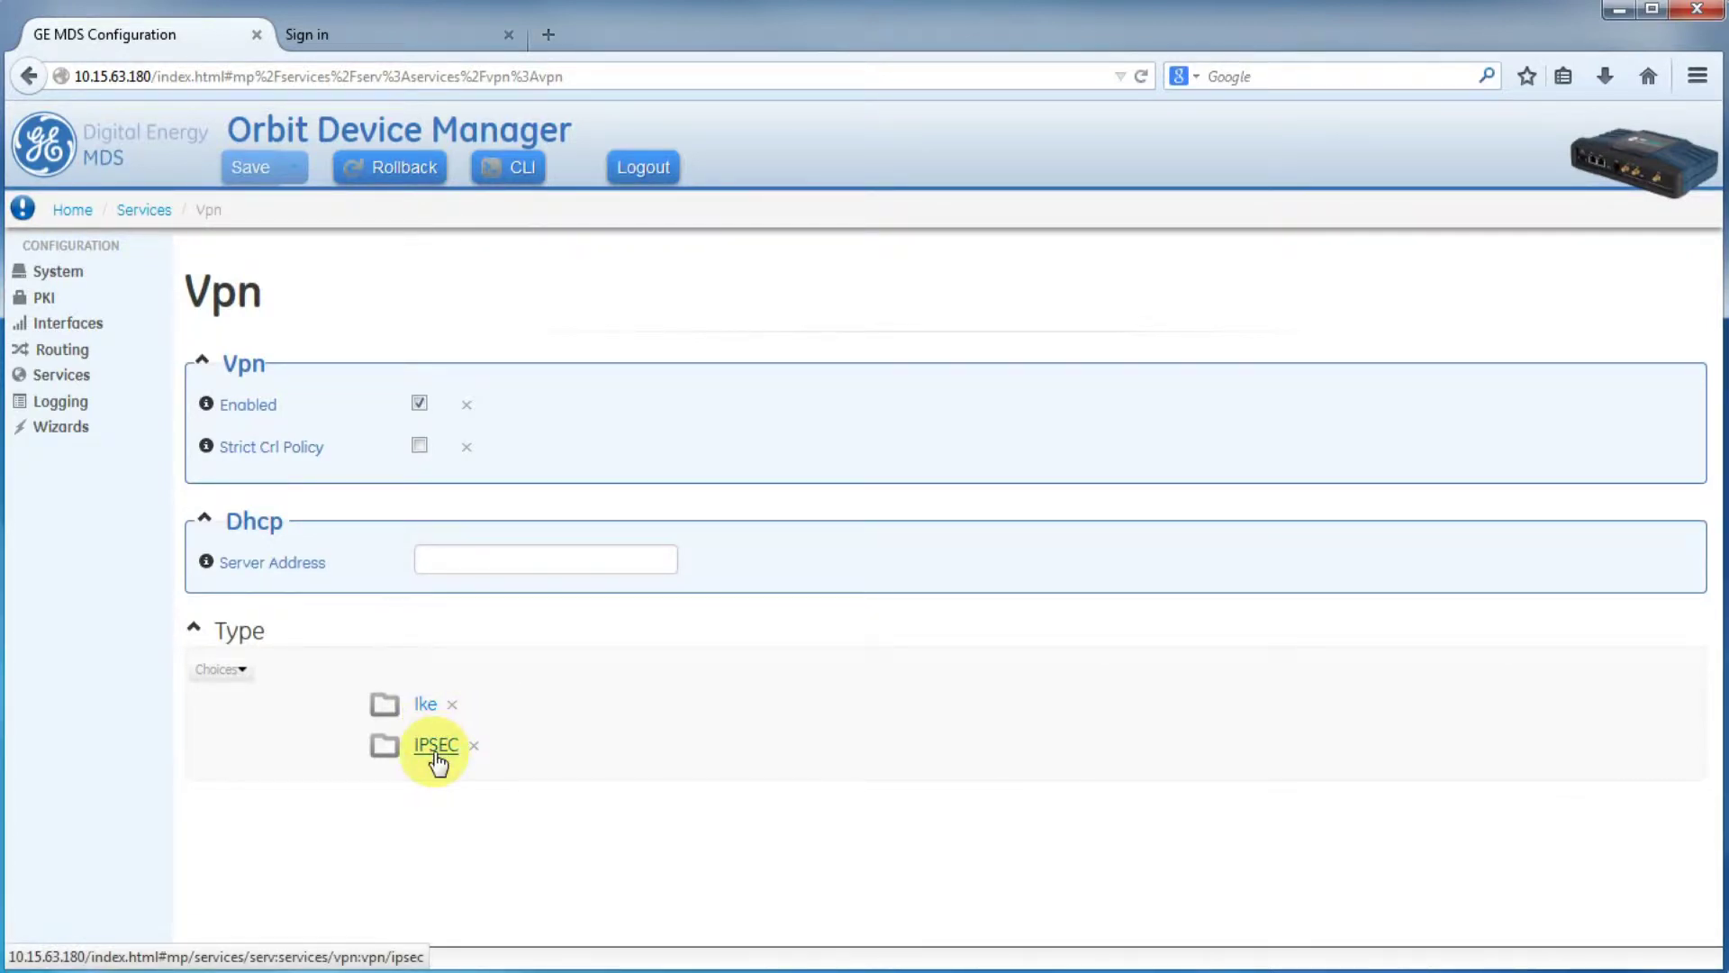
left_click(435, 748)
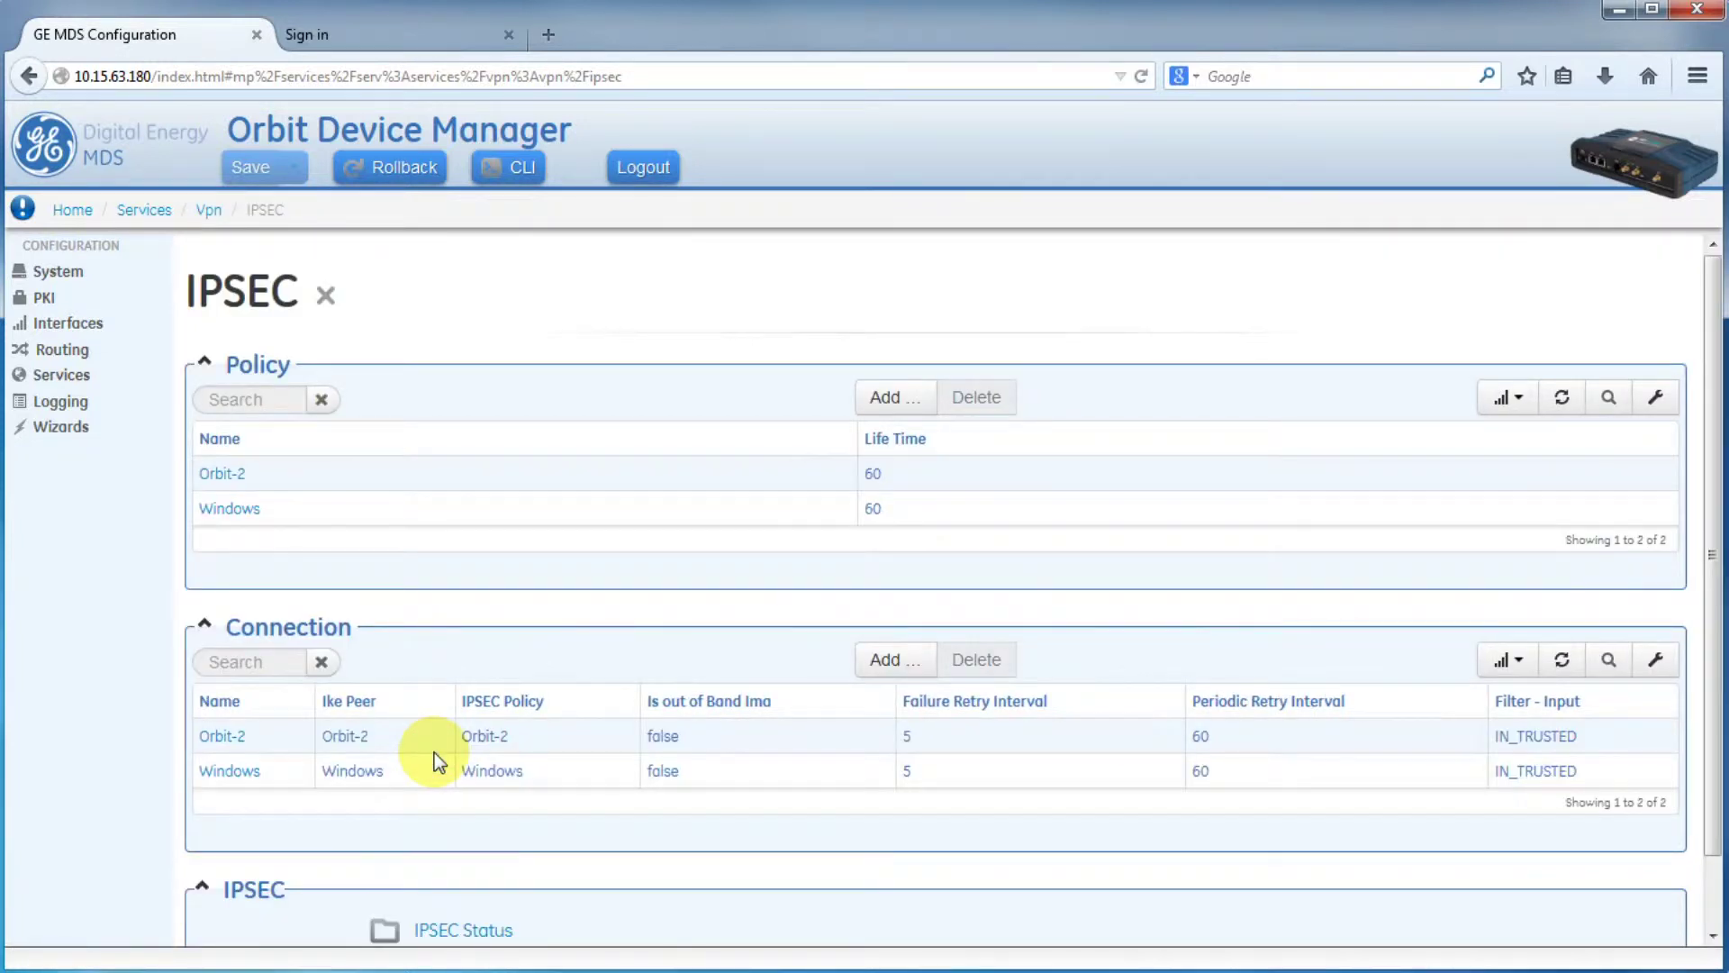
left_click(225, 743)
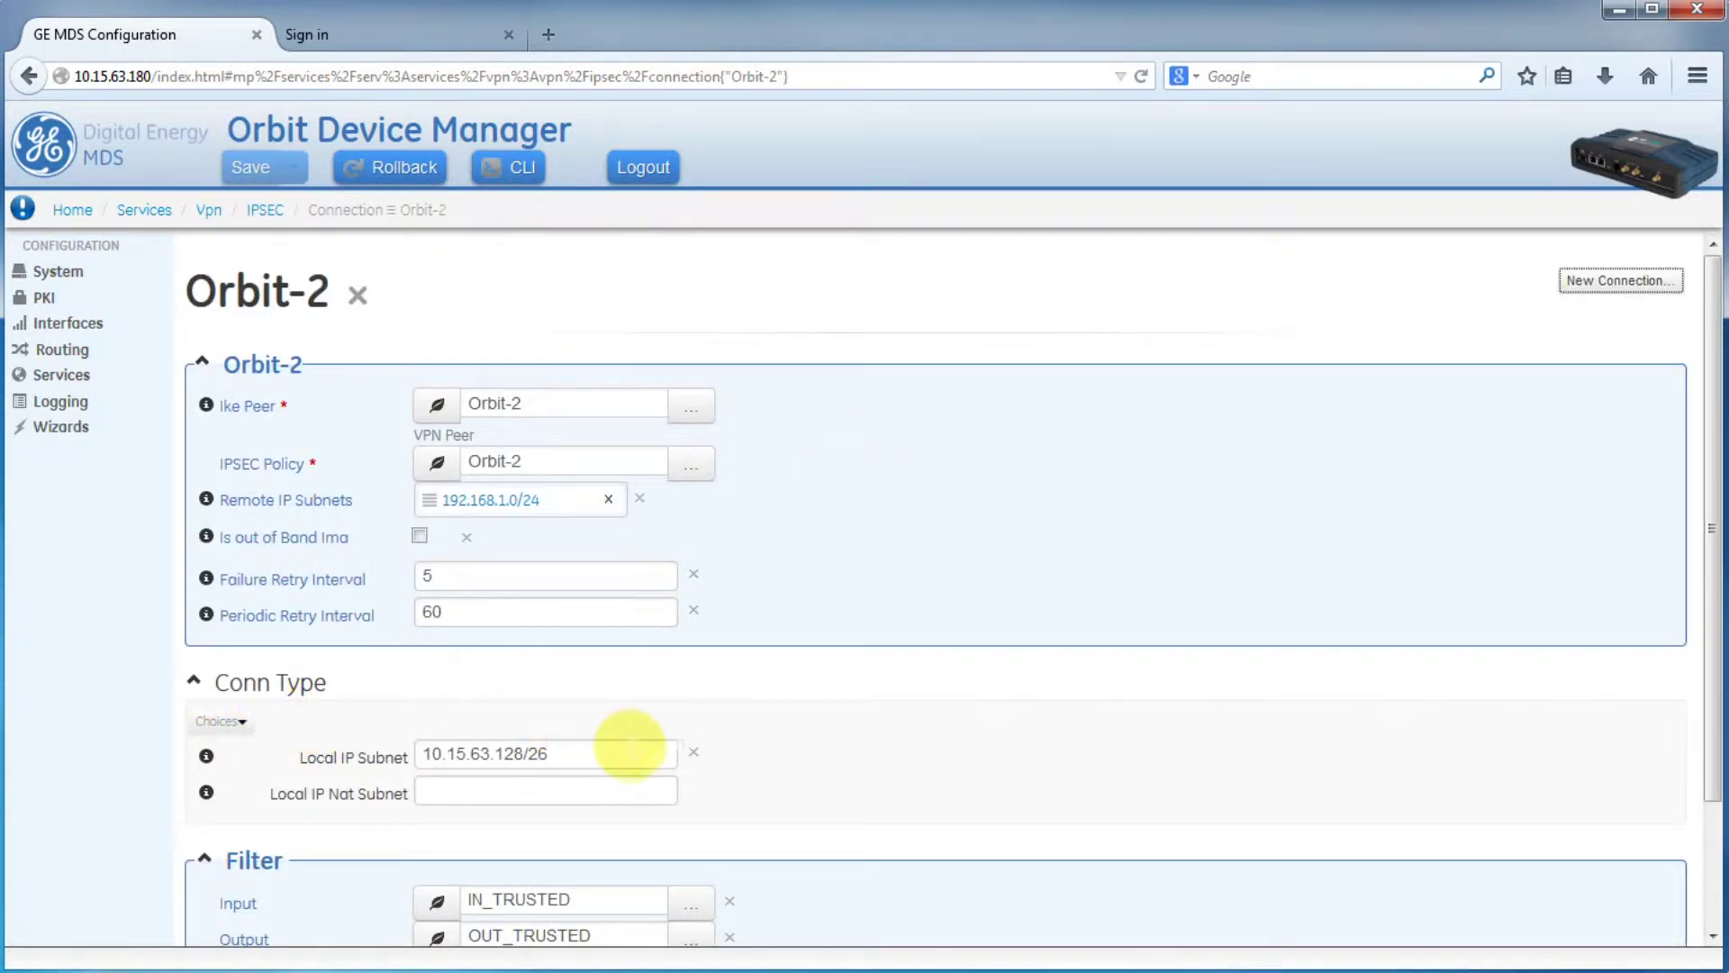
double_click(227, 500)
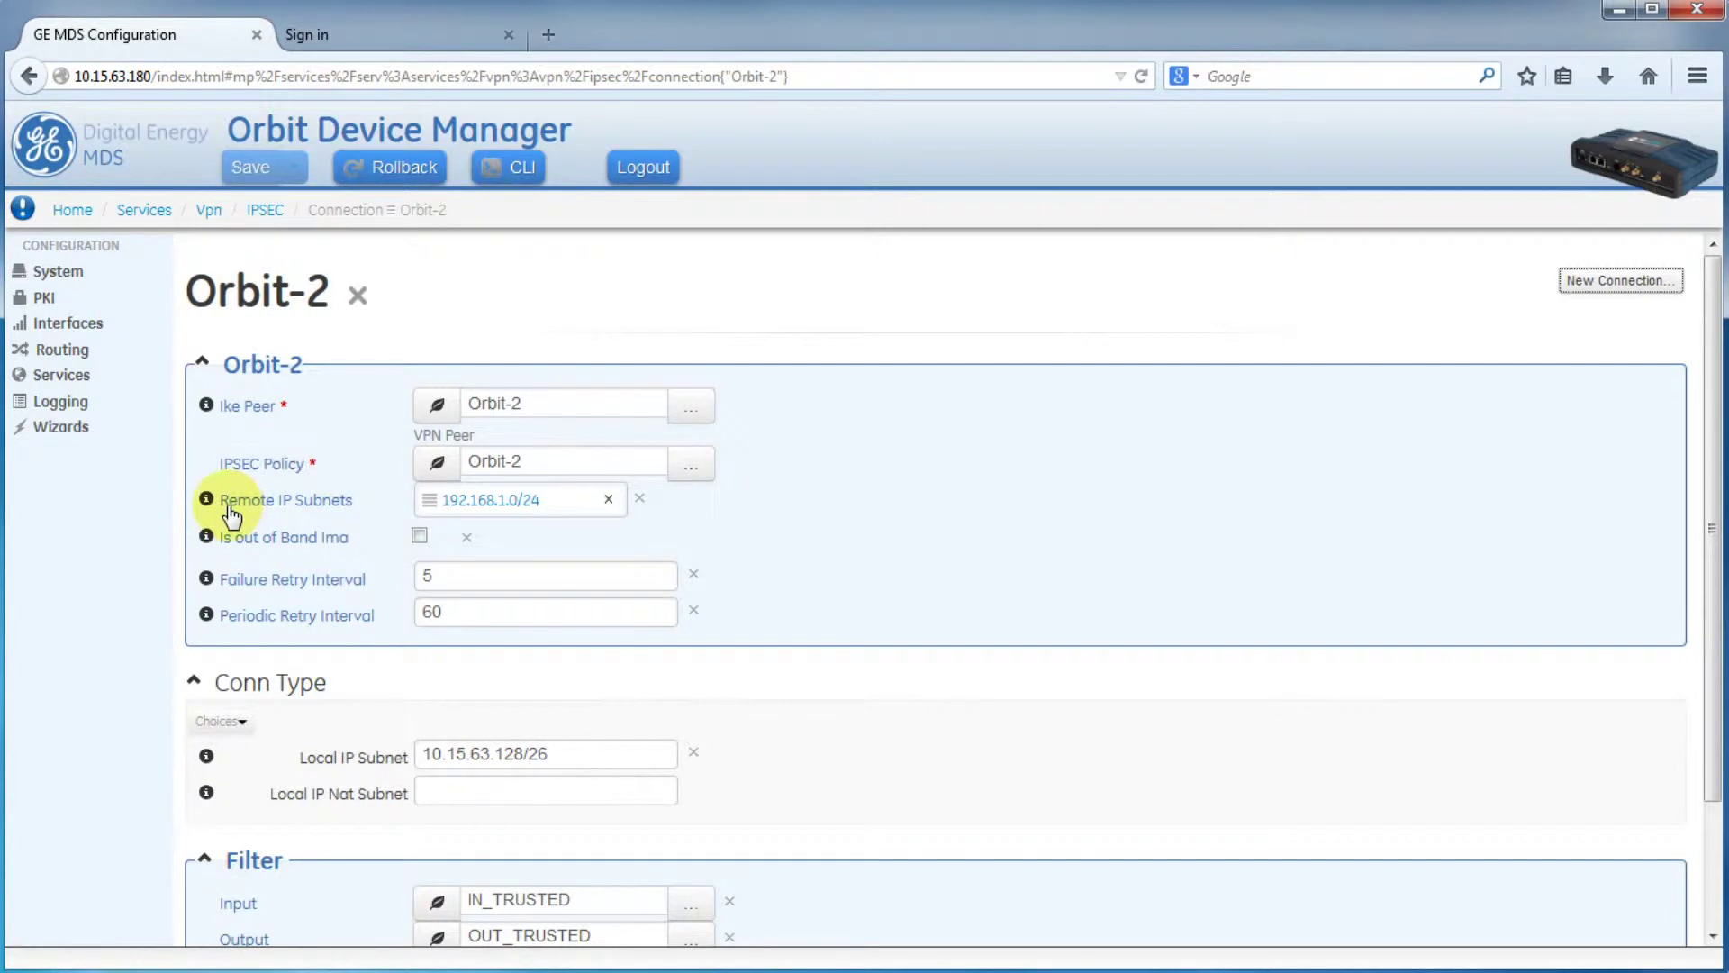
left_click(355, 502)
left_click(487, 510)
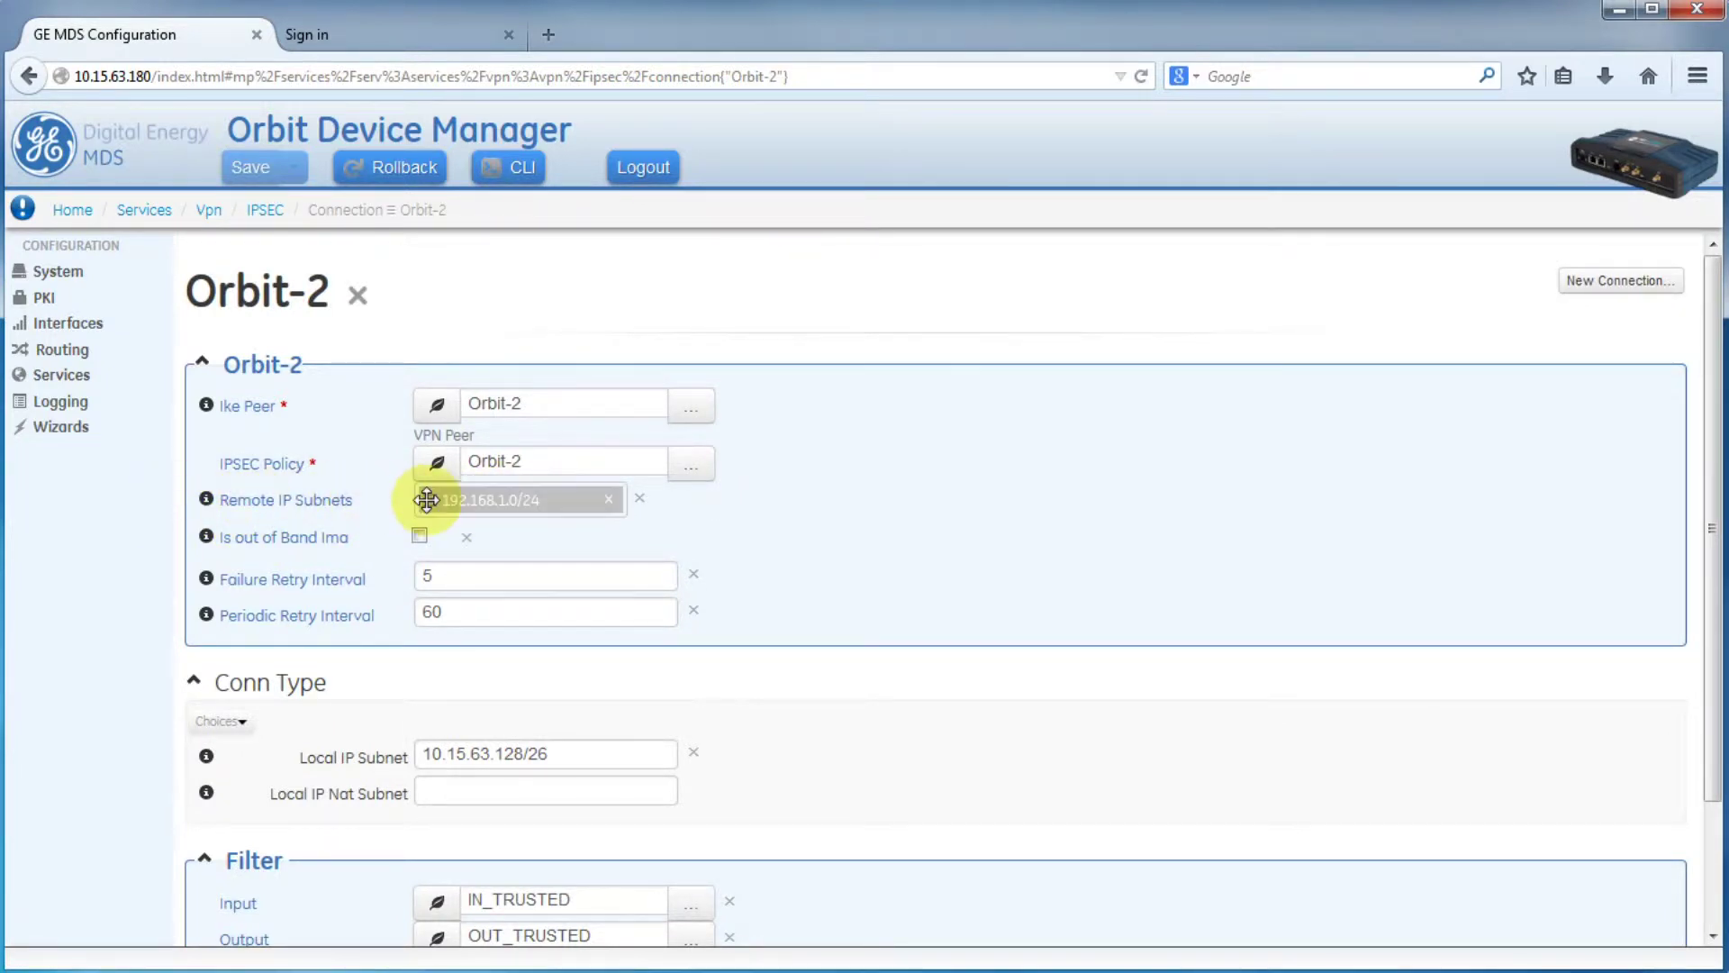
left_click_drag(306, 761, 413, 759)
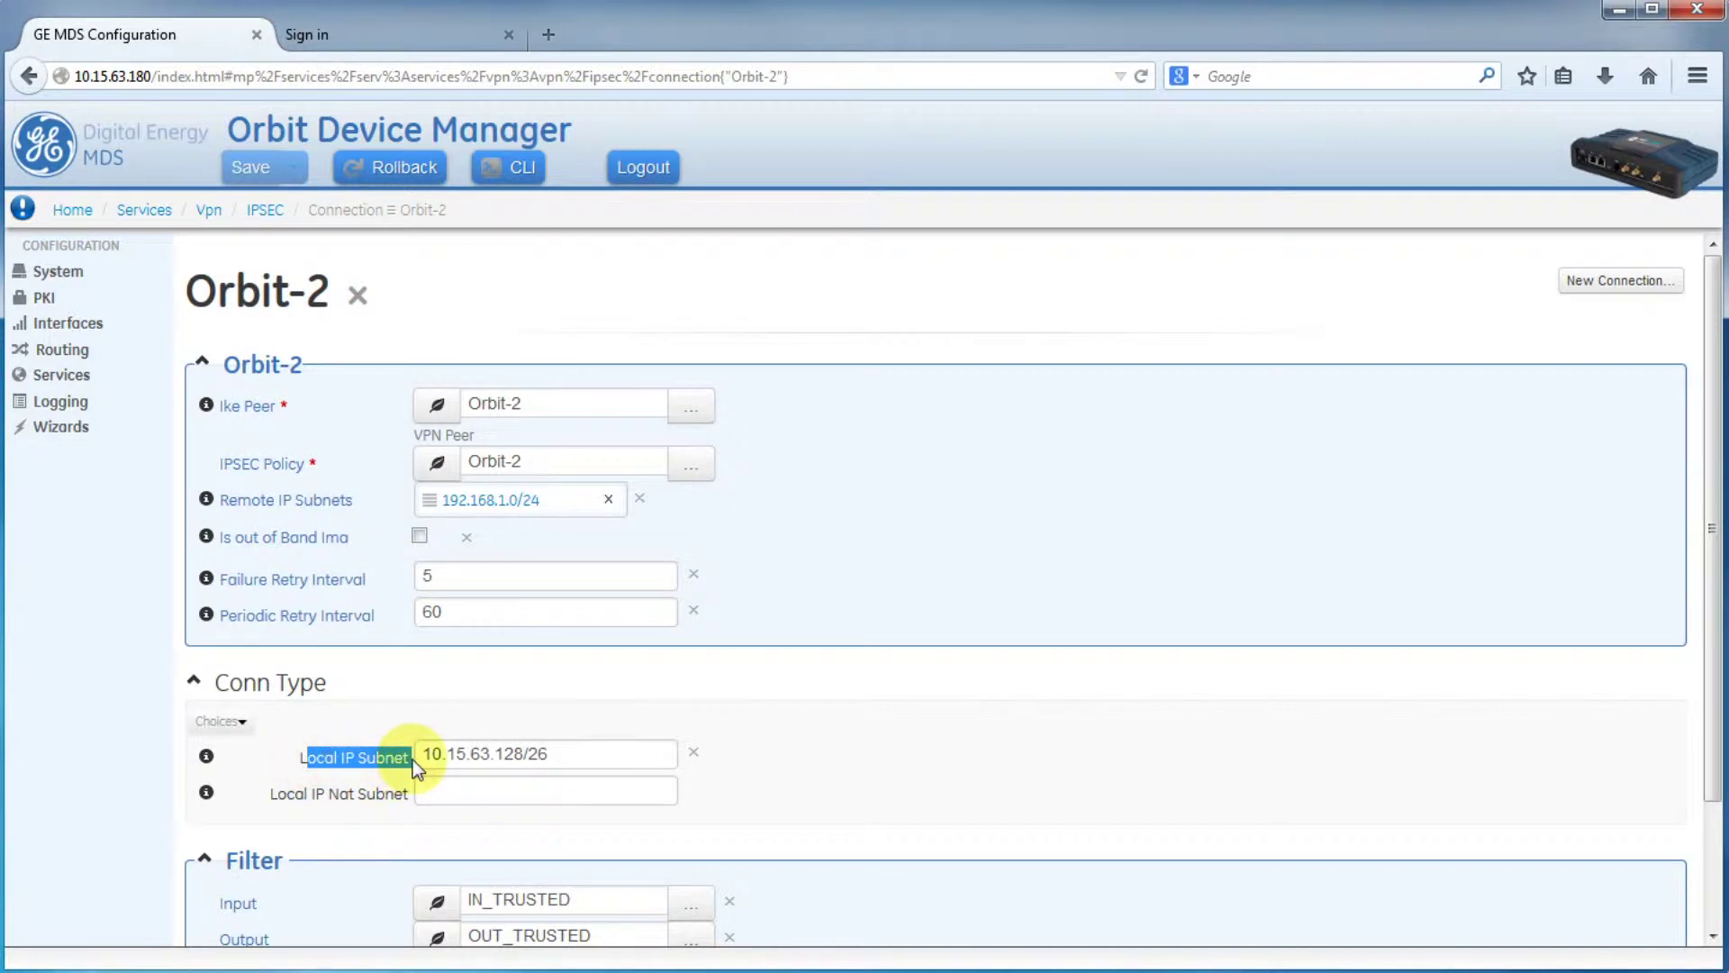
left_click(365, 766)
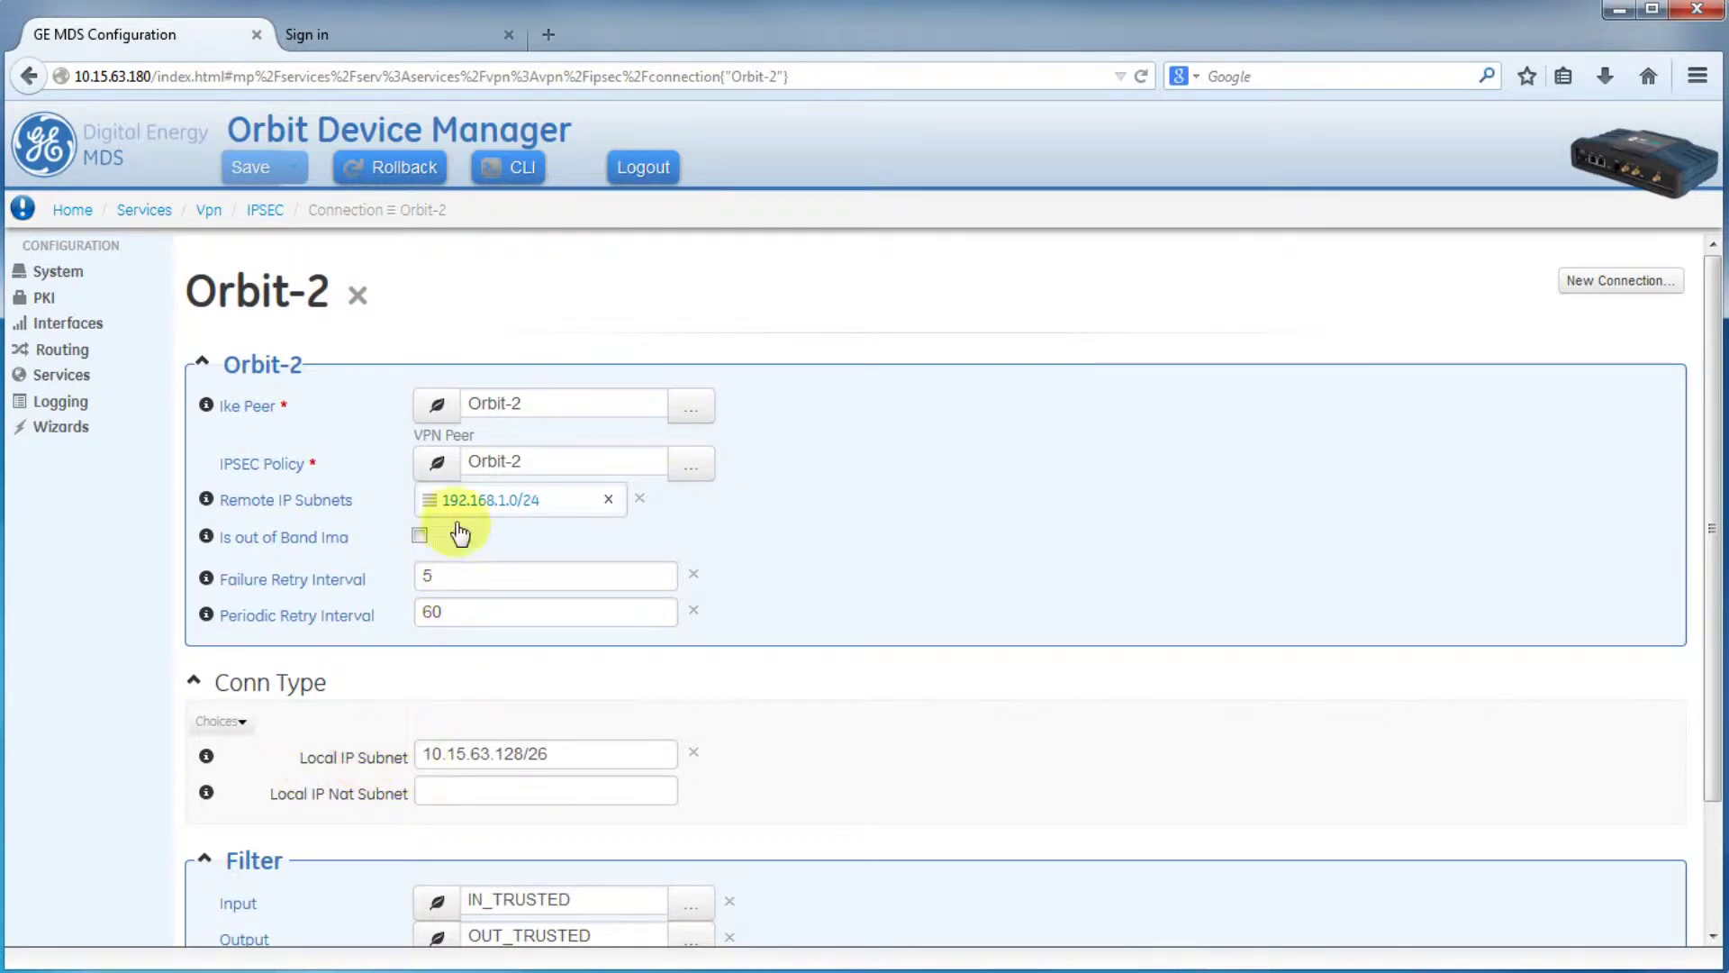
Open the Orbit-2 connection's existing remote IP subnet entry for editing and select its whole value
left_click(549, 507)
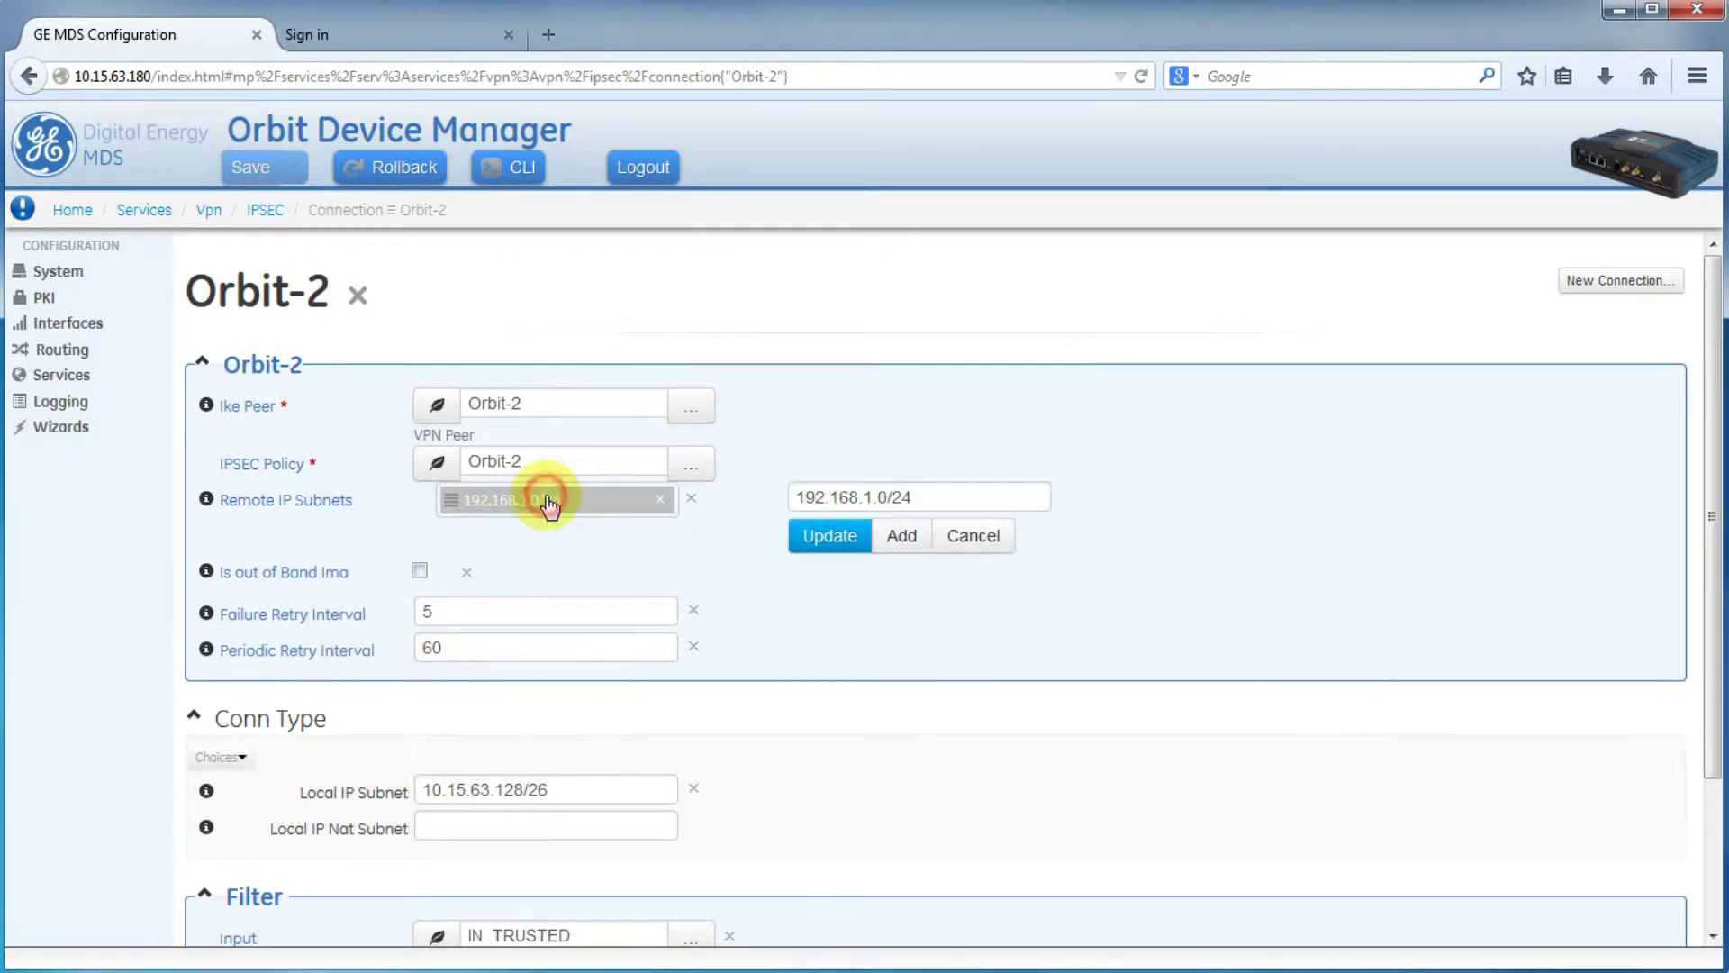
triple_click(976, 496)
type("10.15.63.128")
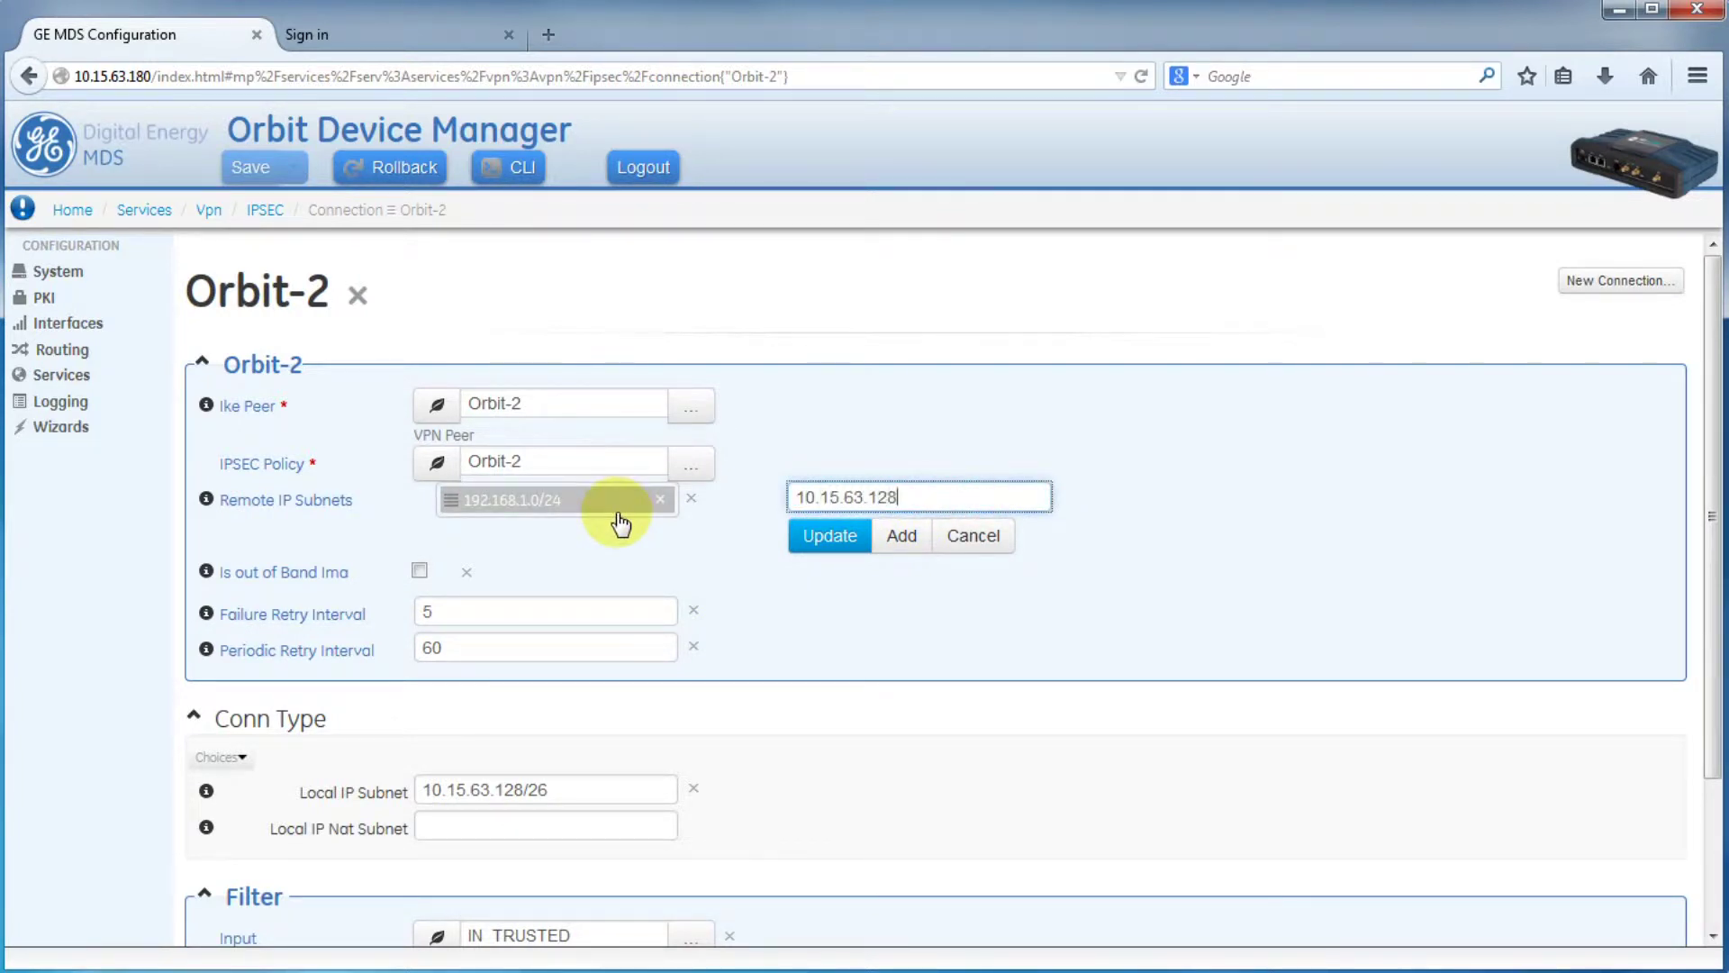
type("/26")
key("BackSpace")
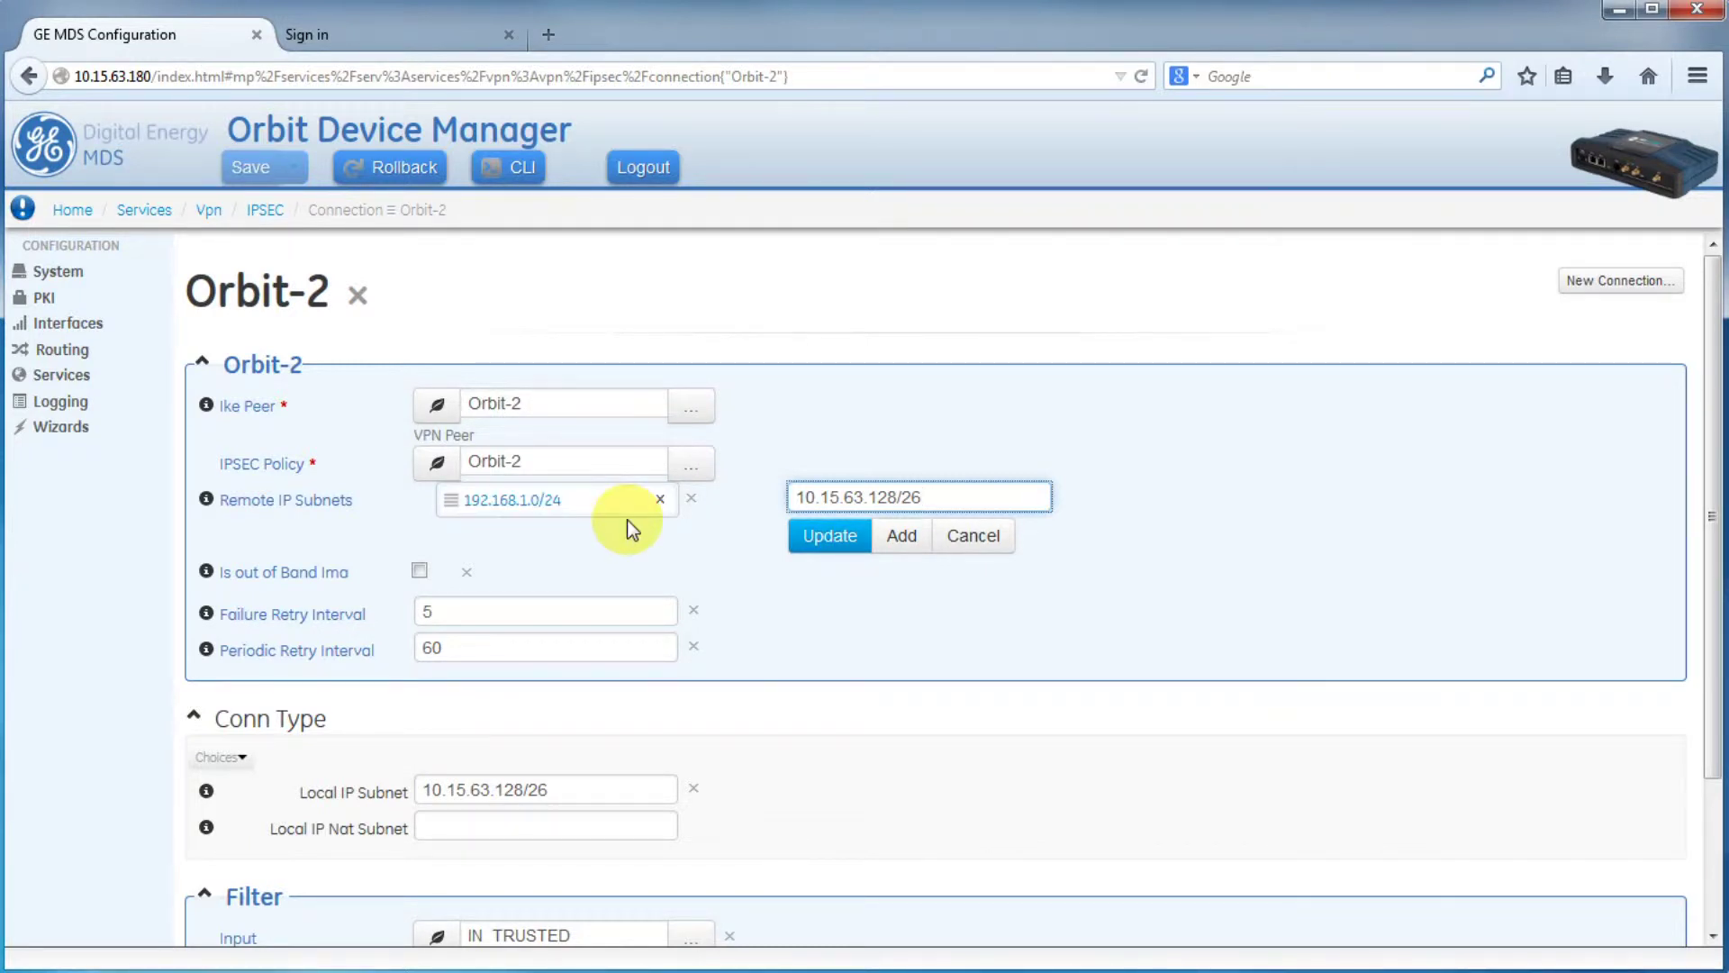
key("BackSpace")
key("BackSpace")
key("BackSpace")
key("BackSpace")
key("BackSpace")
key("BackSpace")
key("BackSpace")
key("BackSpace")
key("BackSpace")
key("BackSpace")
key("BackSpace")
key("BackSpace")
key("BackSpace")
key("BackSpace")
key("BackSpace")
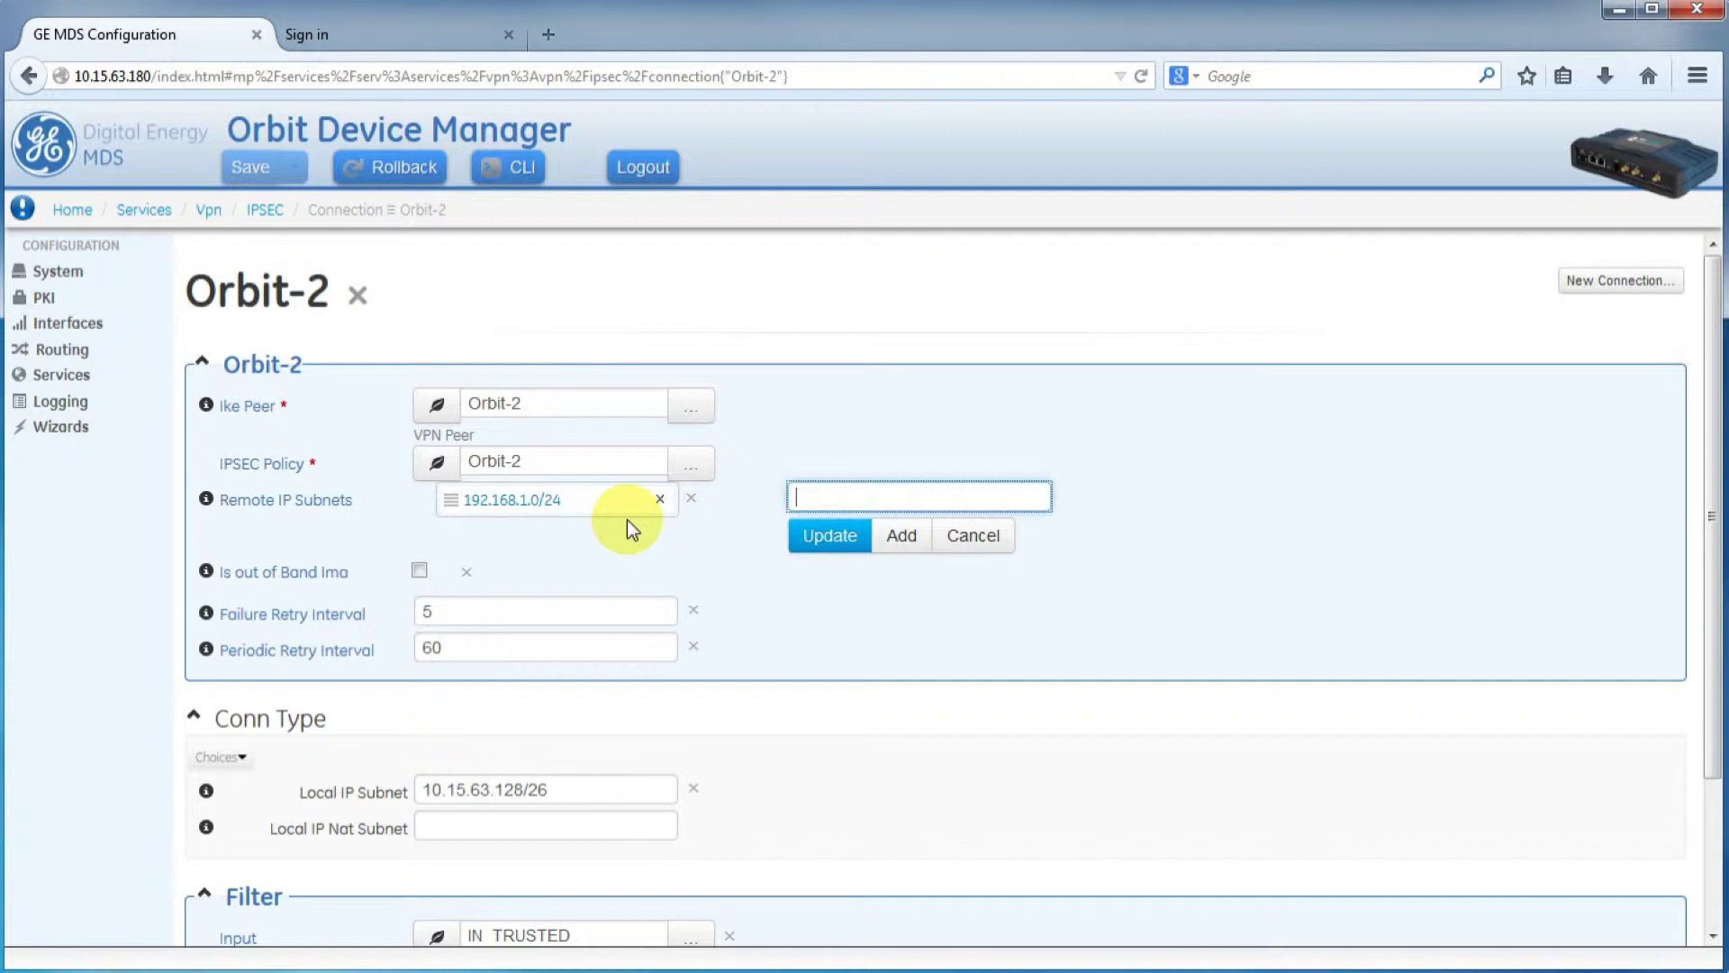
Set the Orbit-2 connection's remote IP subnet to 192.168.63.128/26 and update the entry
type("19")
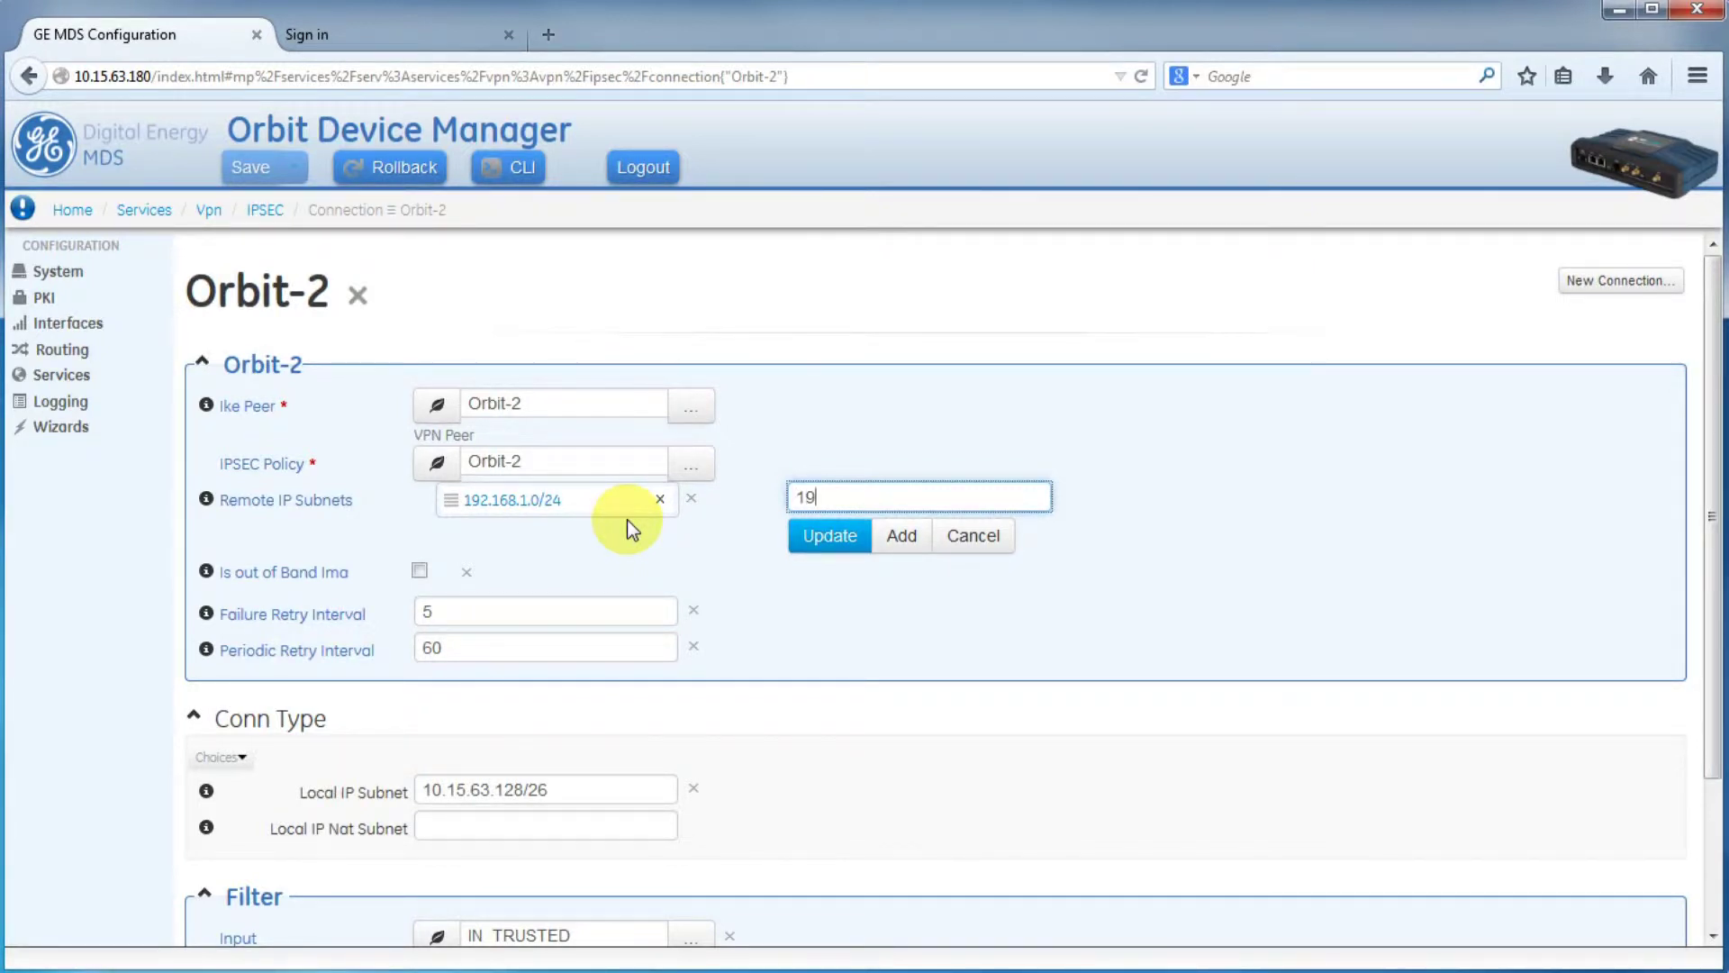
type("2.168.63.128/26")
left_click(821, 540)
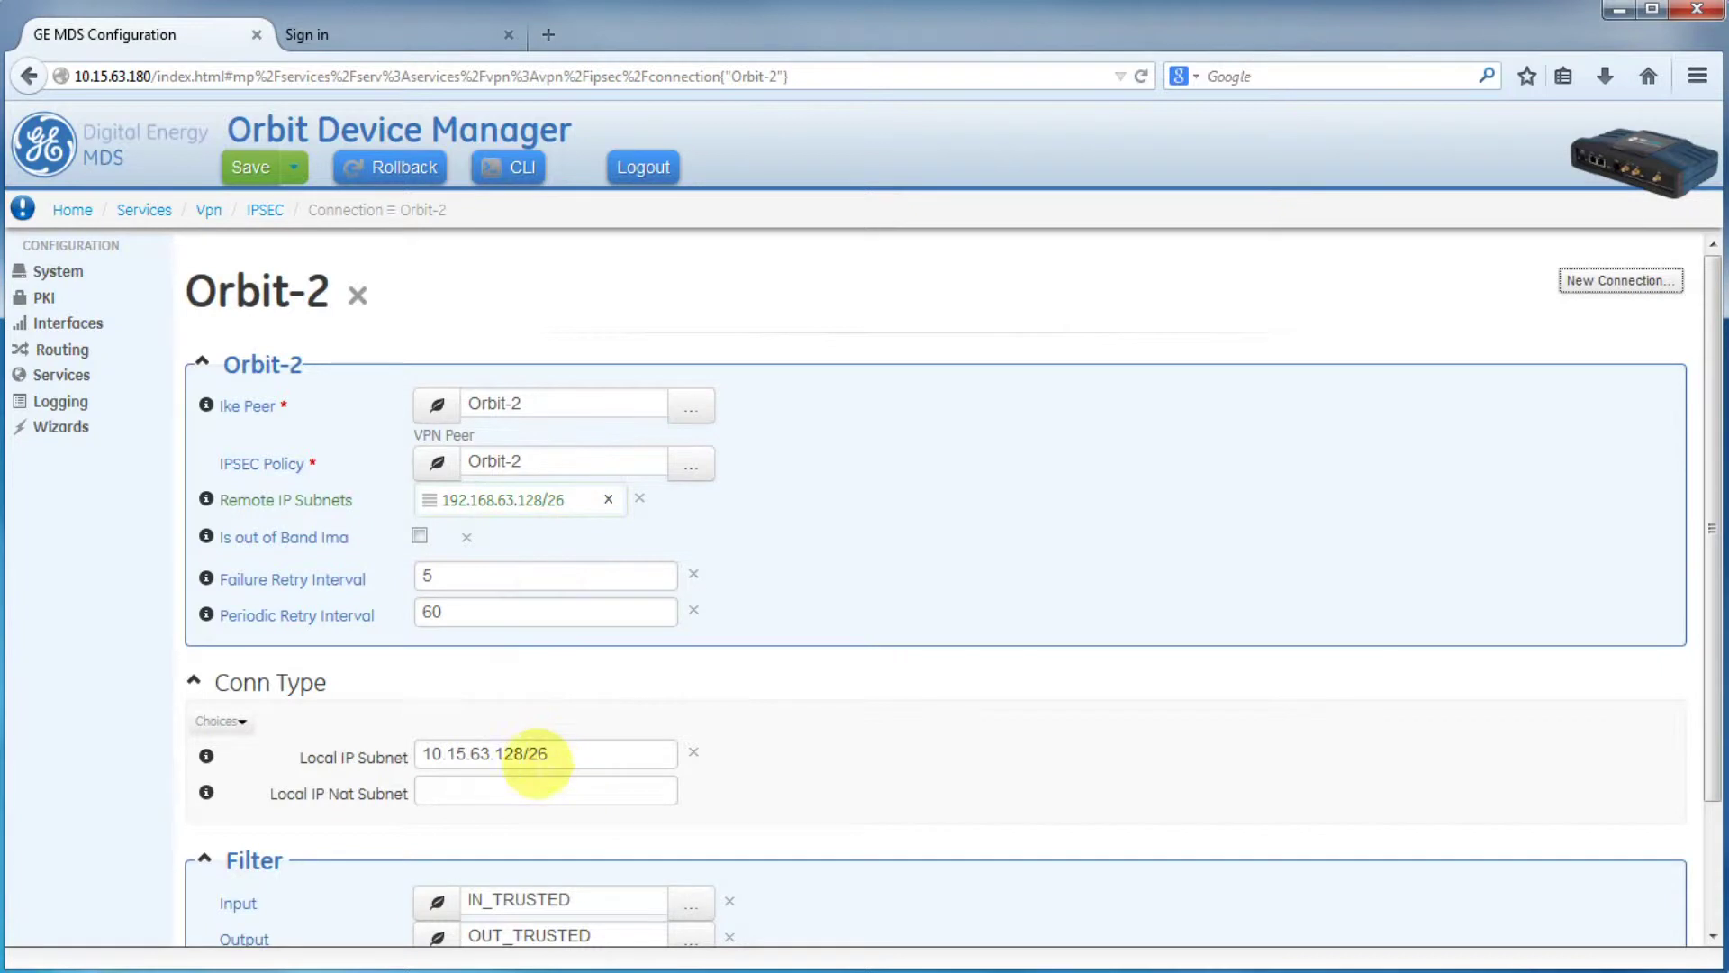
Set the Orbit-2 connection's Local IP Nat Subnet to 10.15.63.128/26
left_click_drag(271, 794, 408, 801)
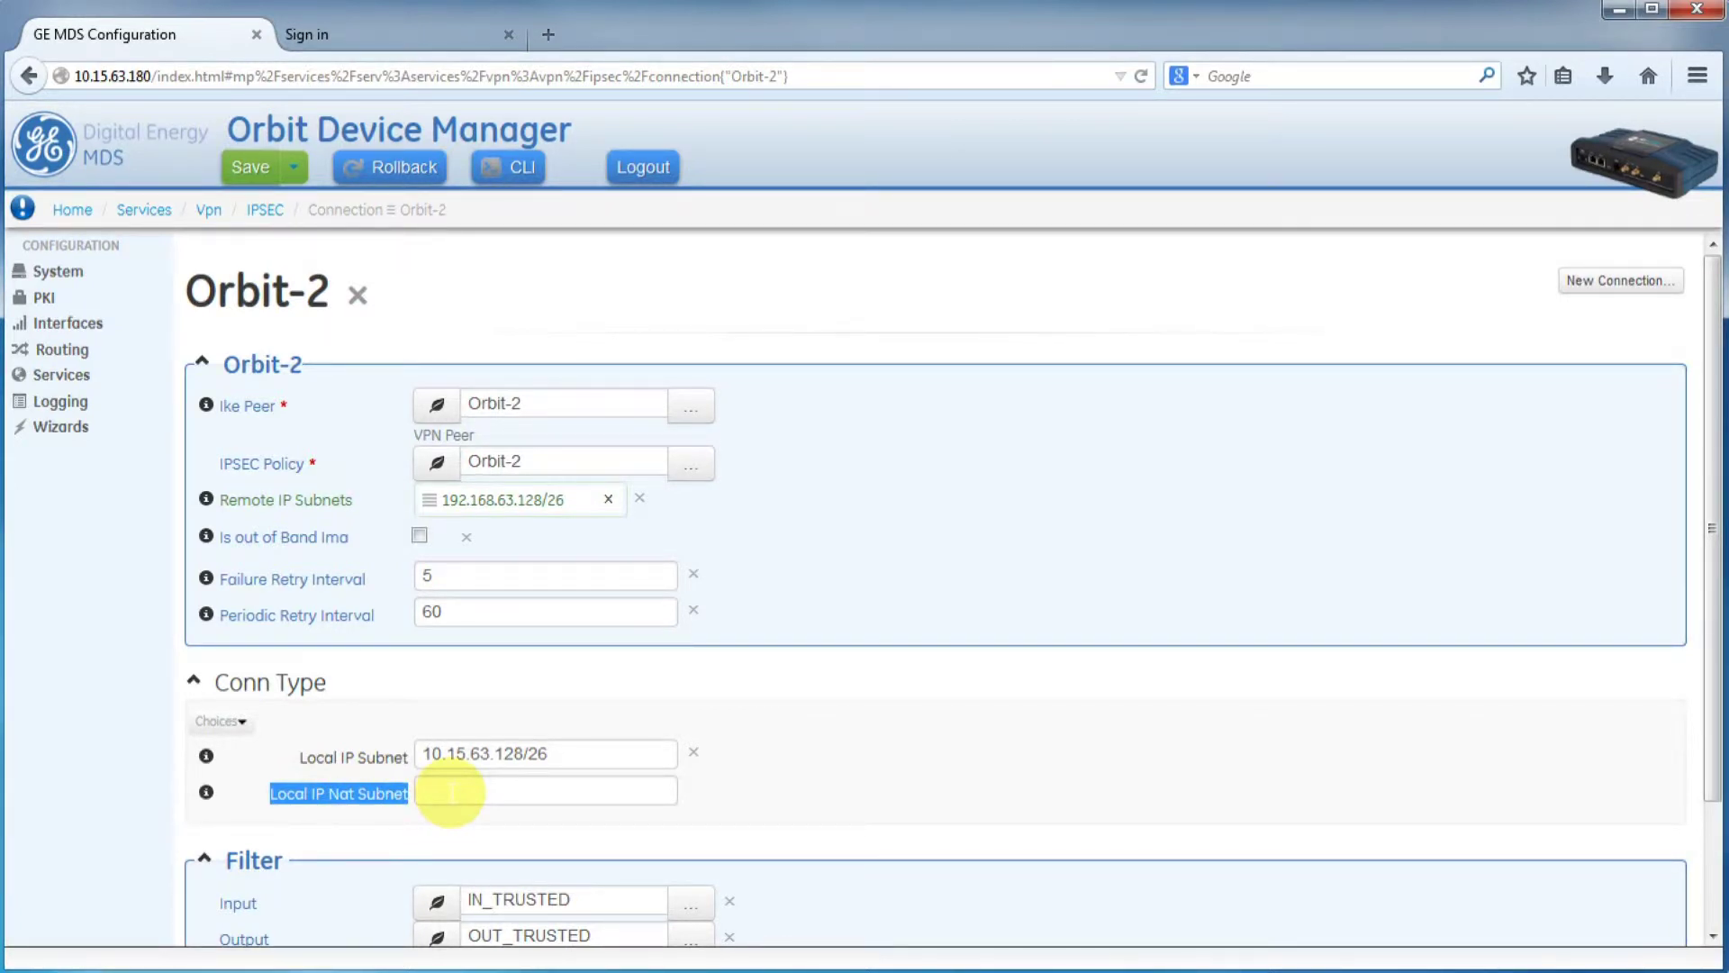
left_click(450, 792)
type("10.15.6")
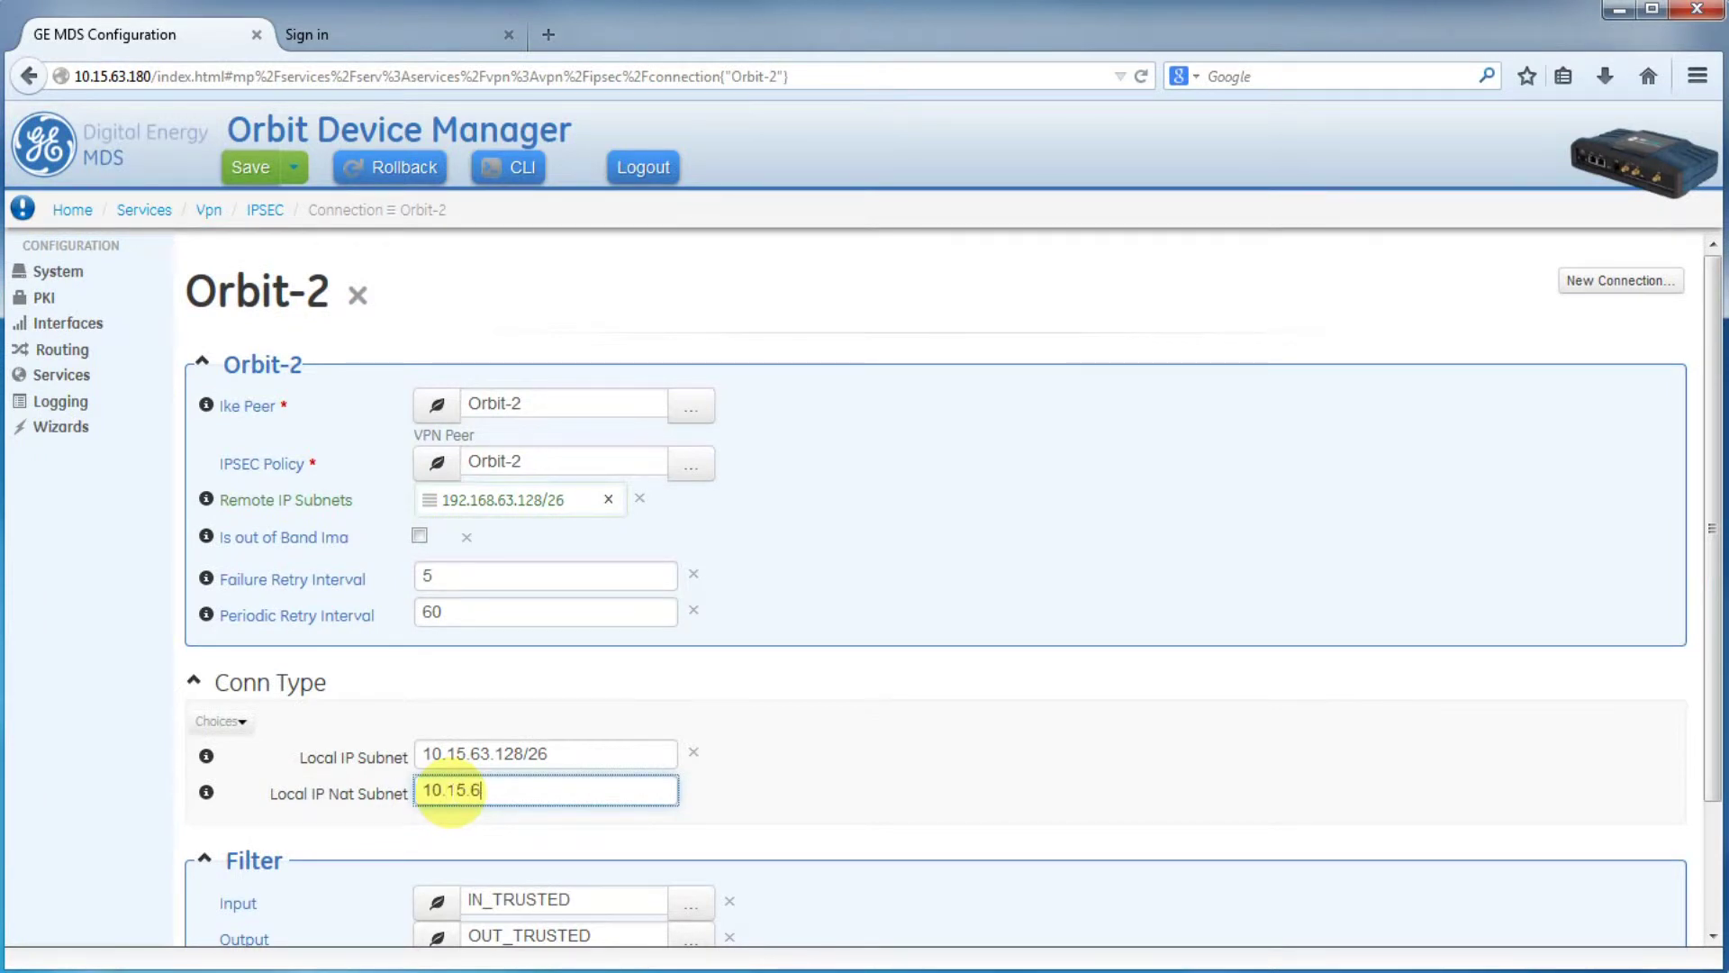
type("3.128/26")
left_click(592, 759)
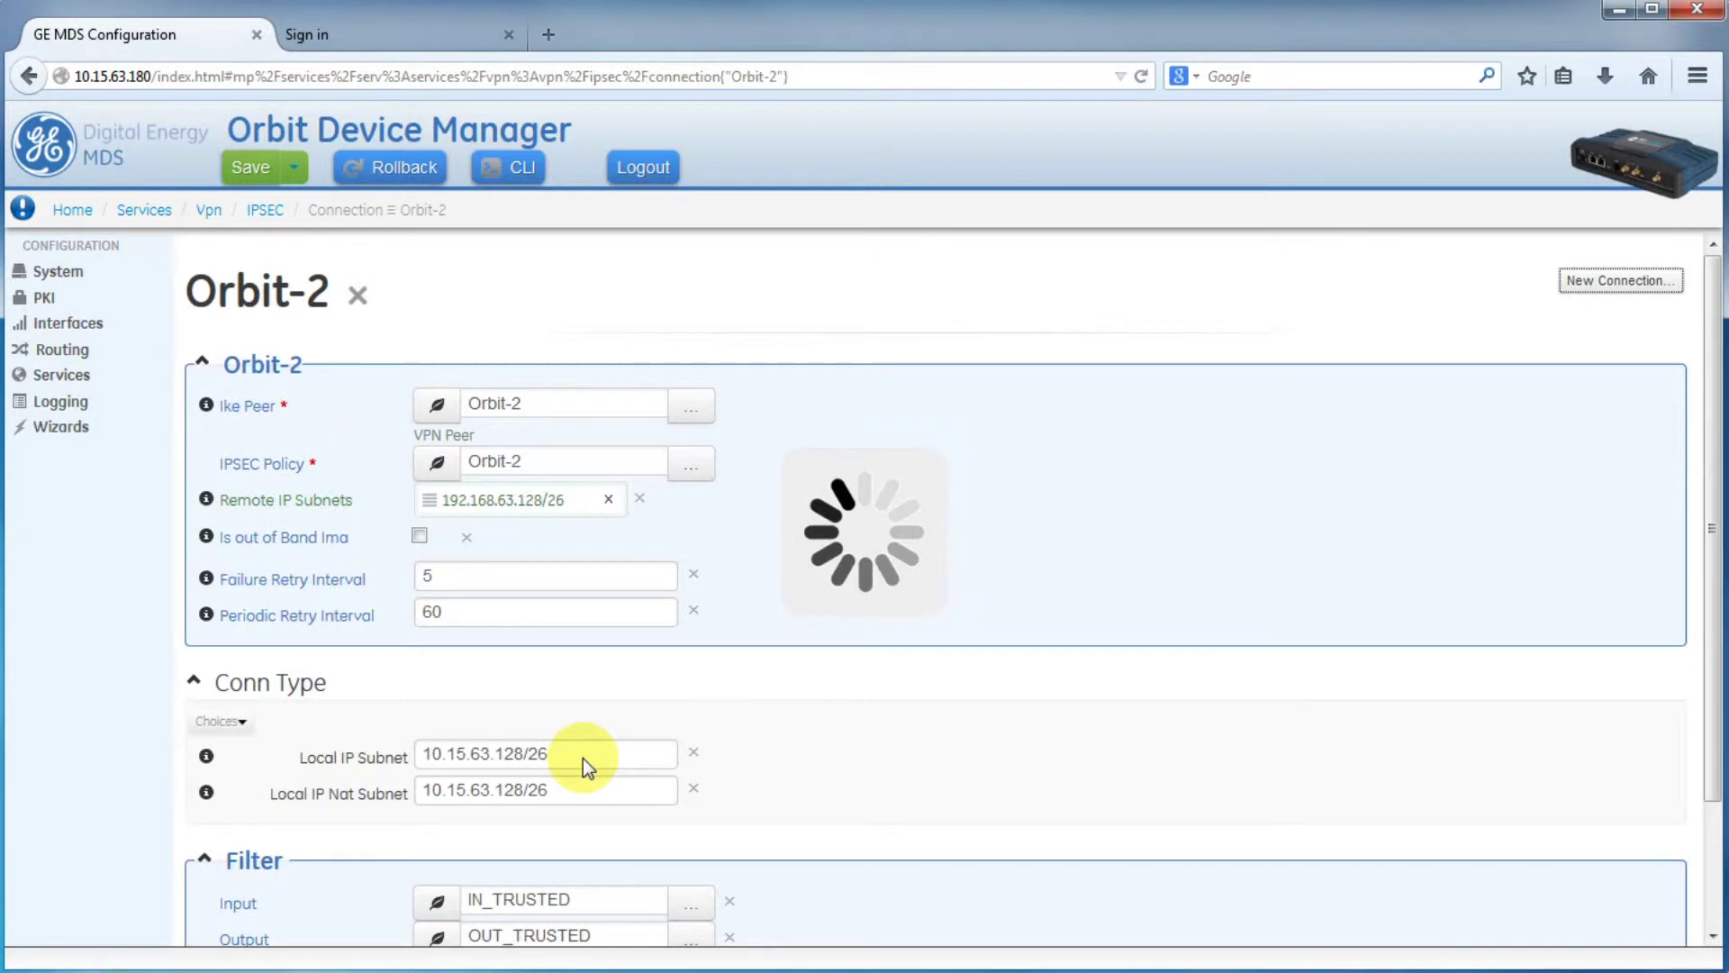
Replace the Orbit-2 connection's Local IP Subnet with 192.169.63.128/26
left_click_drag(587, 754, 383, 755)
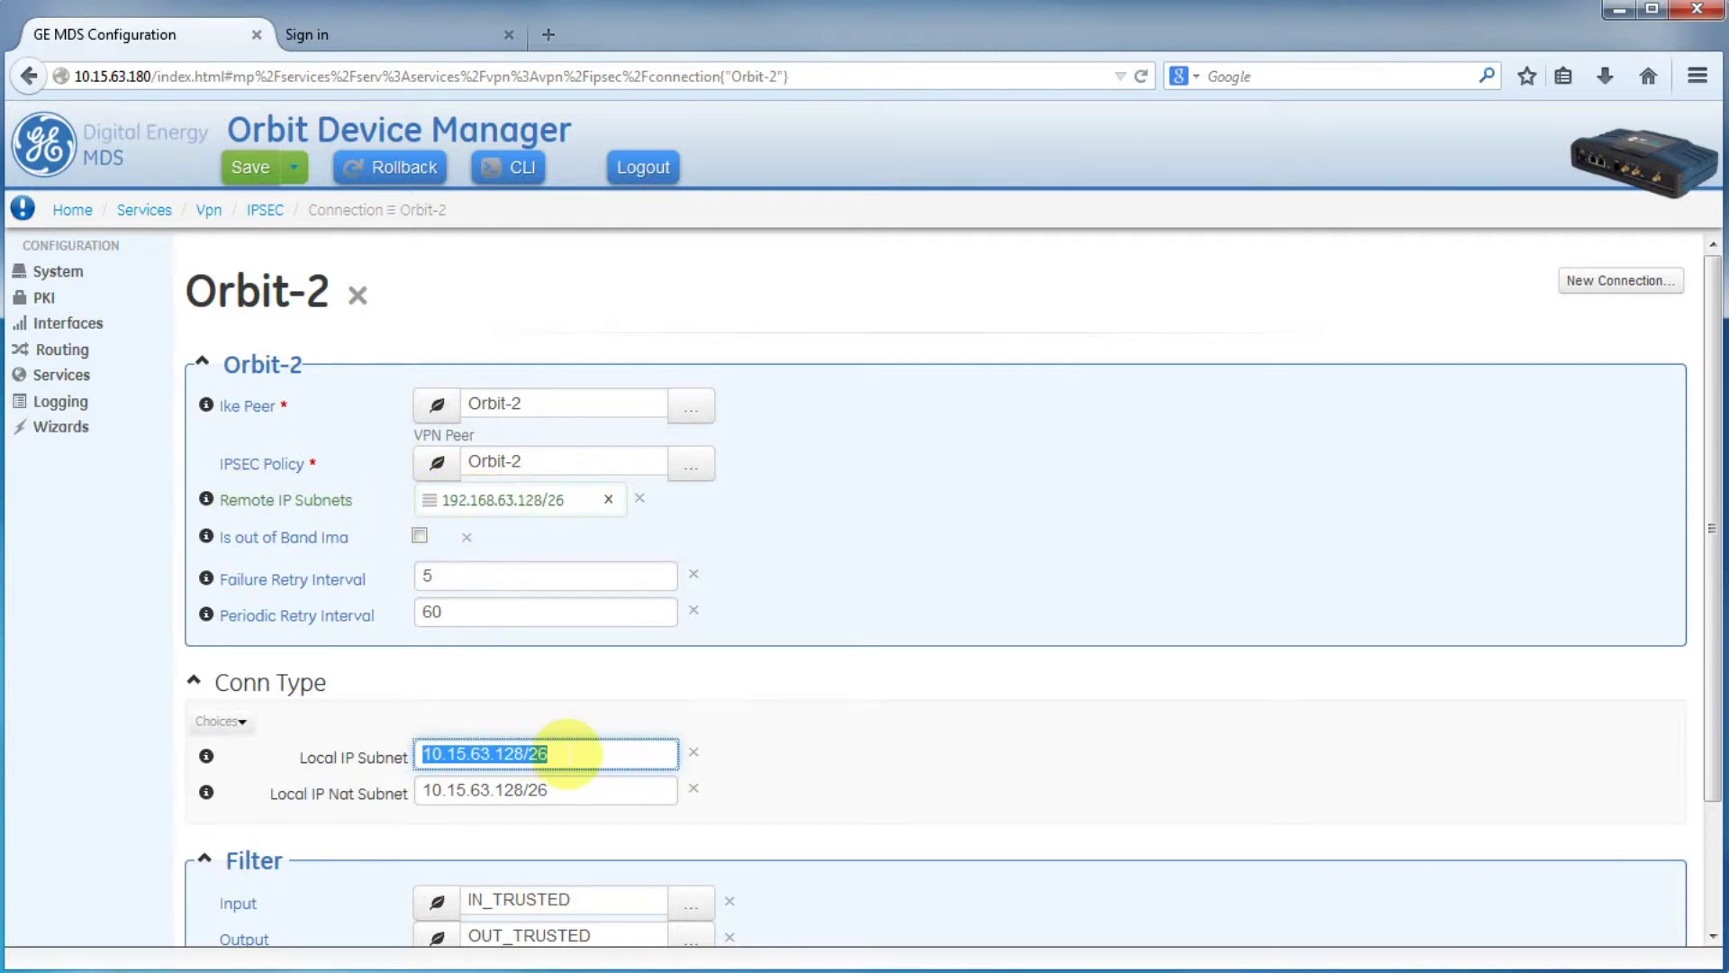
type("192.169")
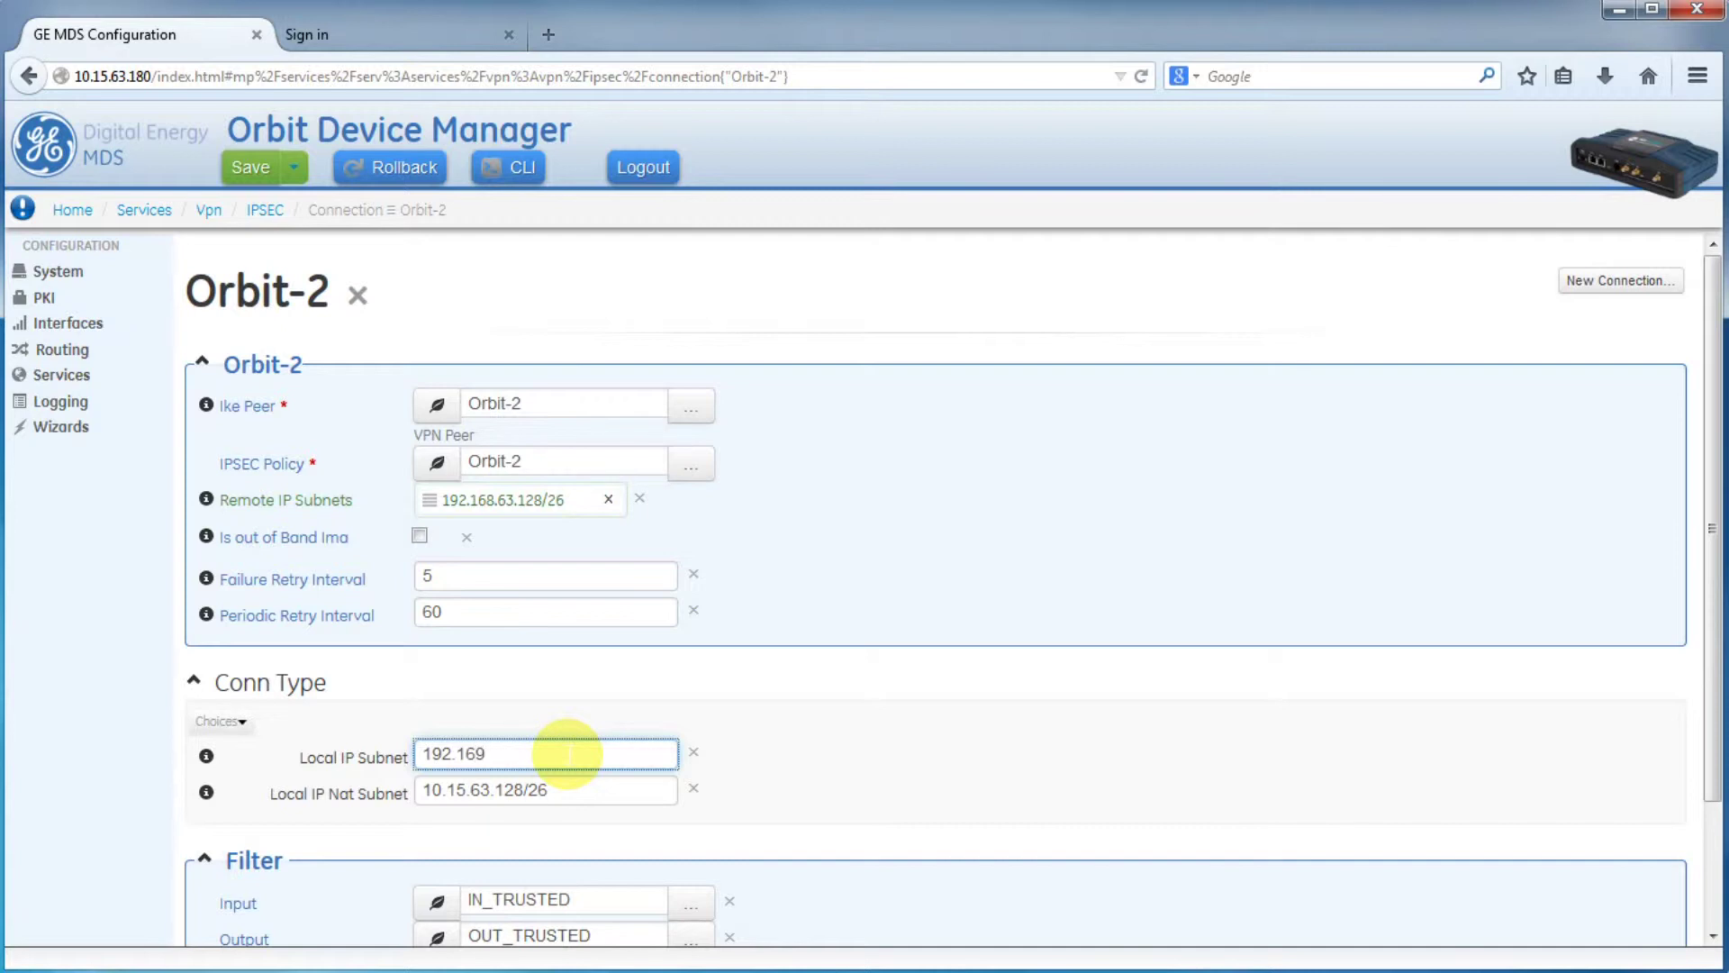
key("shift+Left")
type("9.63.128/26")
left_click(932, 743)
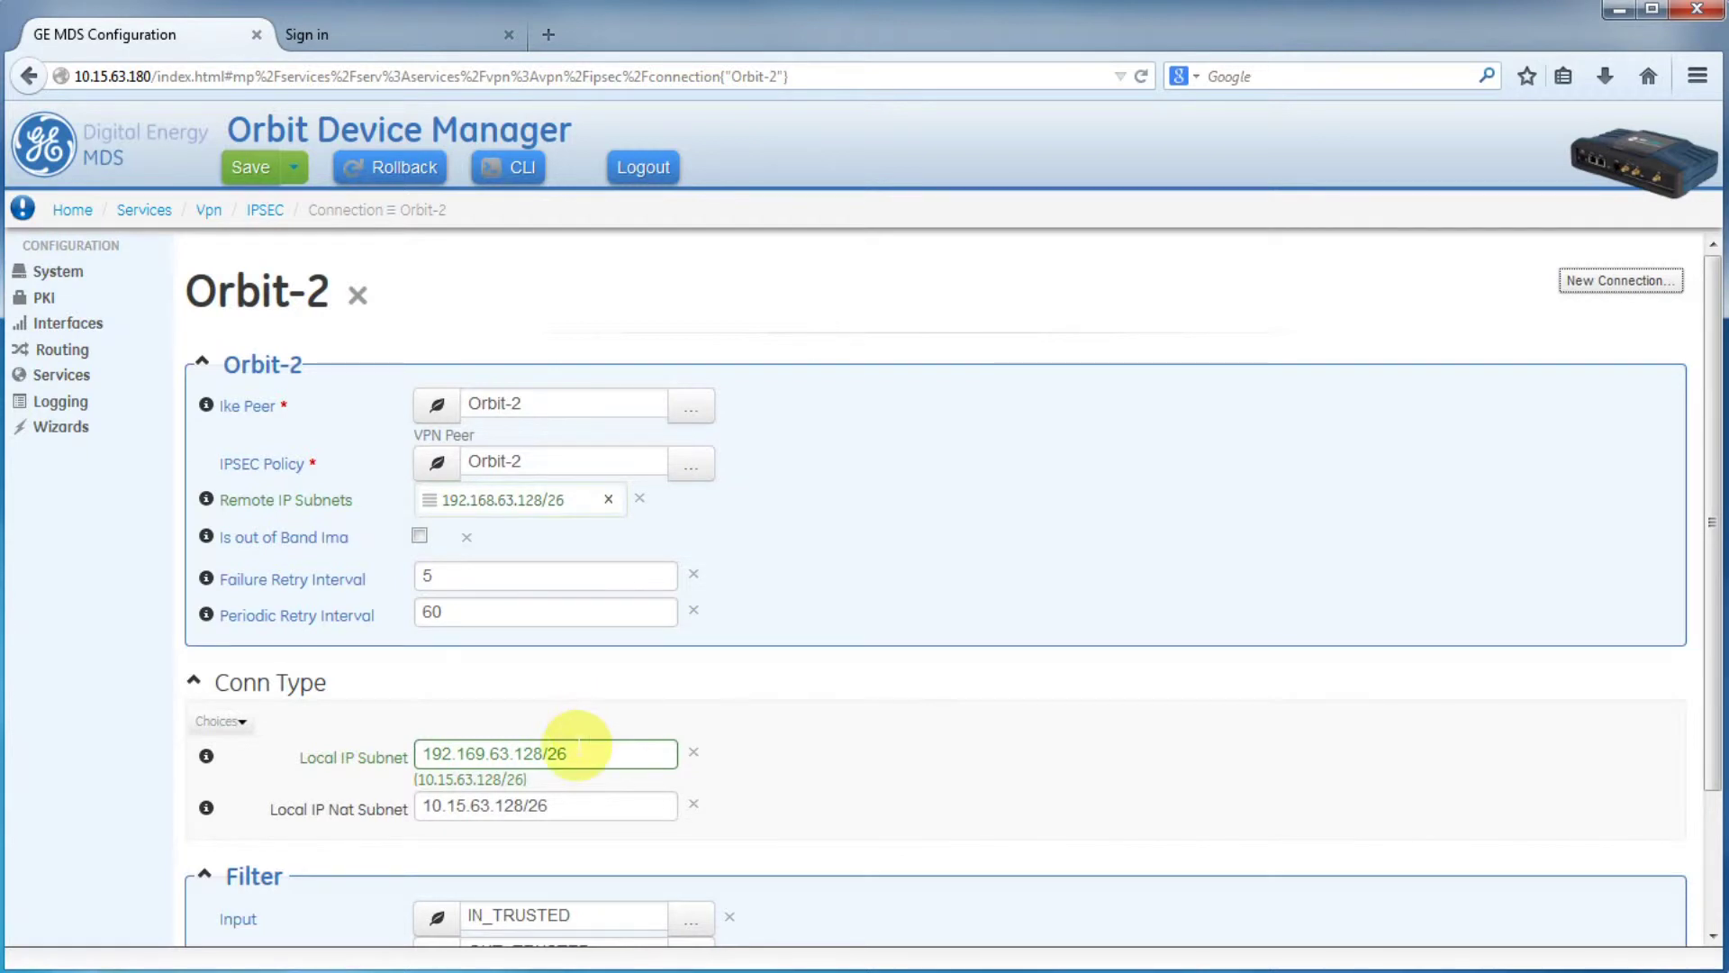
Save the configuration changes on the first device, confirm the save and dismiss the notification
left_click(254, 167)
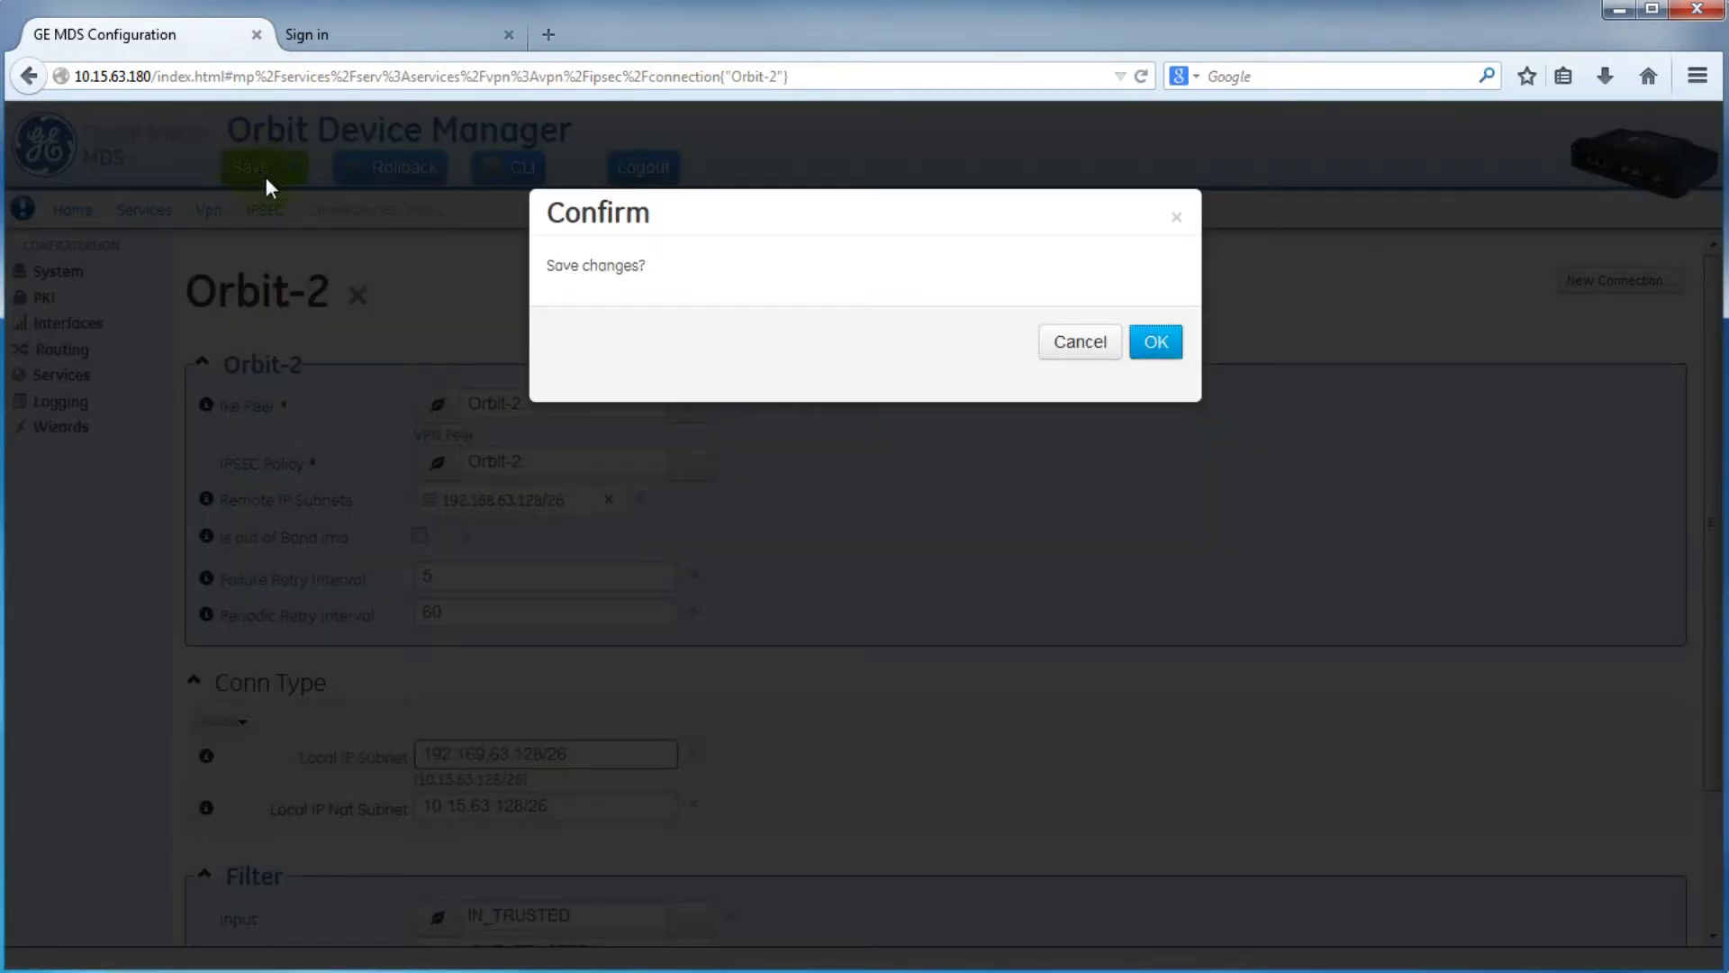
left_click(1165, 347)
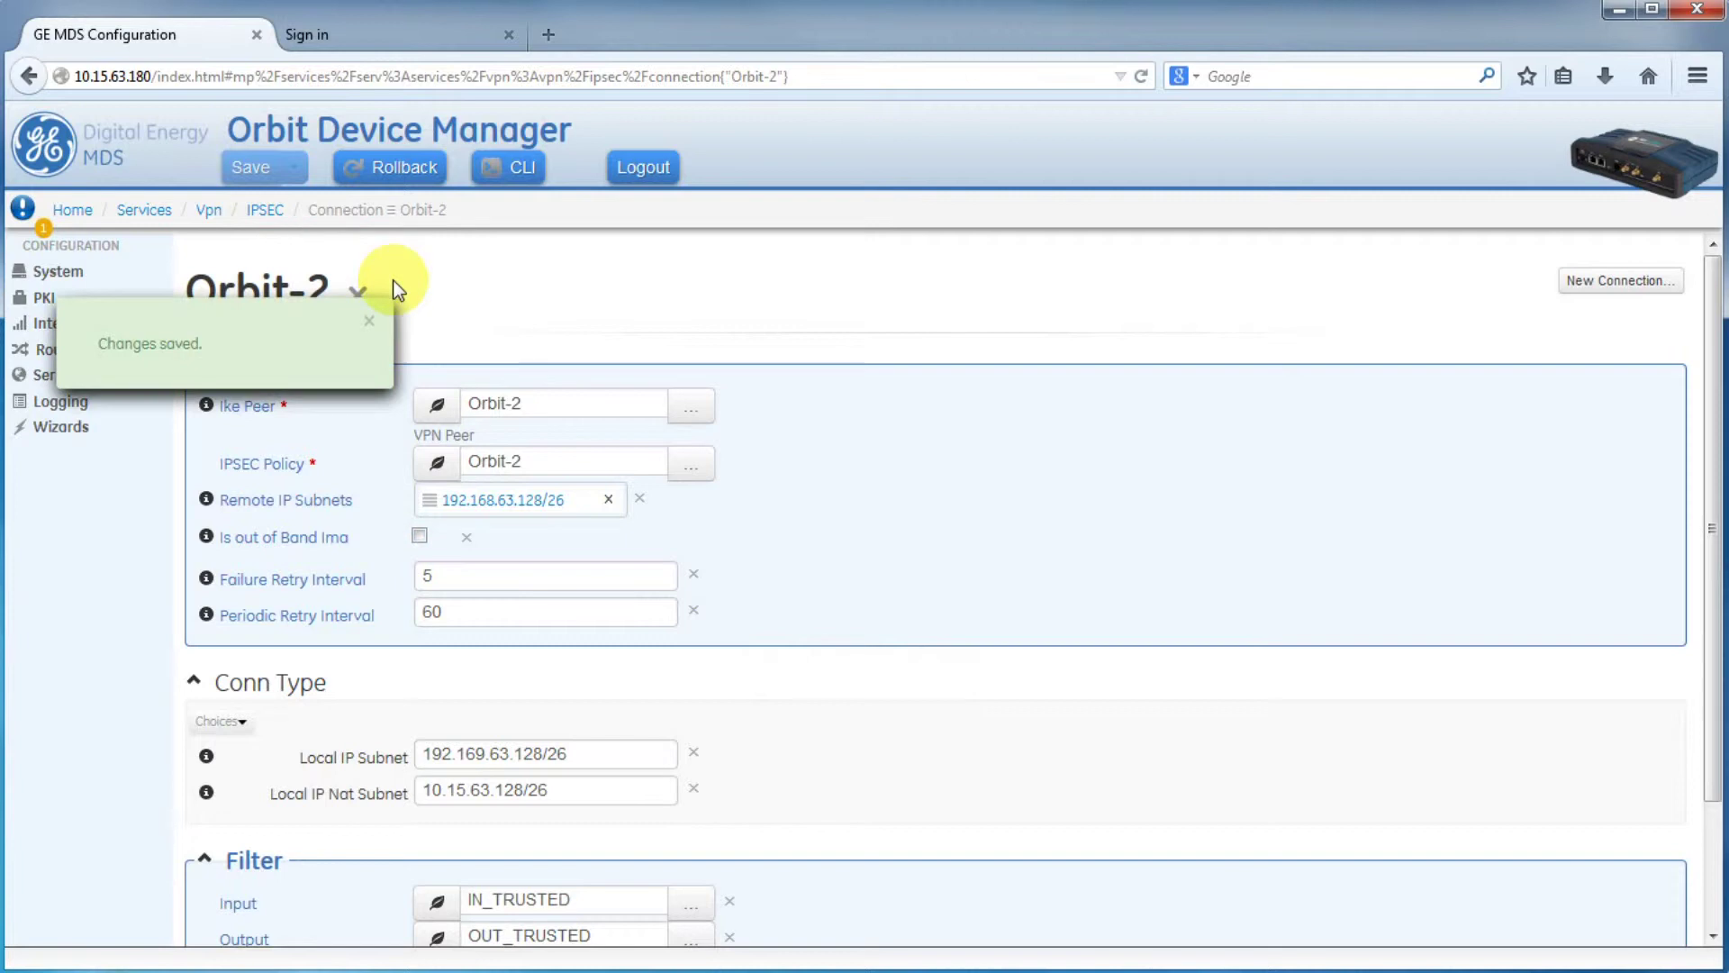
left_click(369, 321)
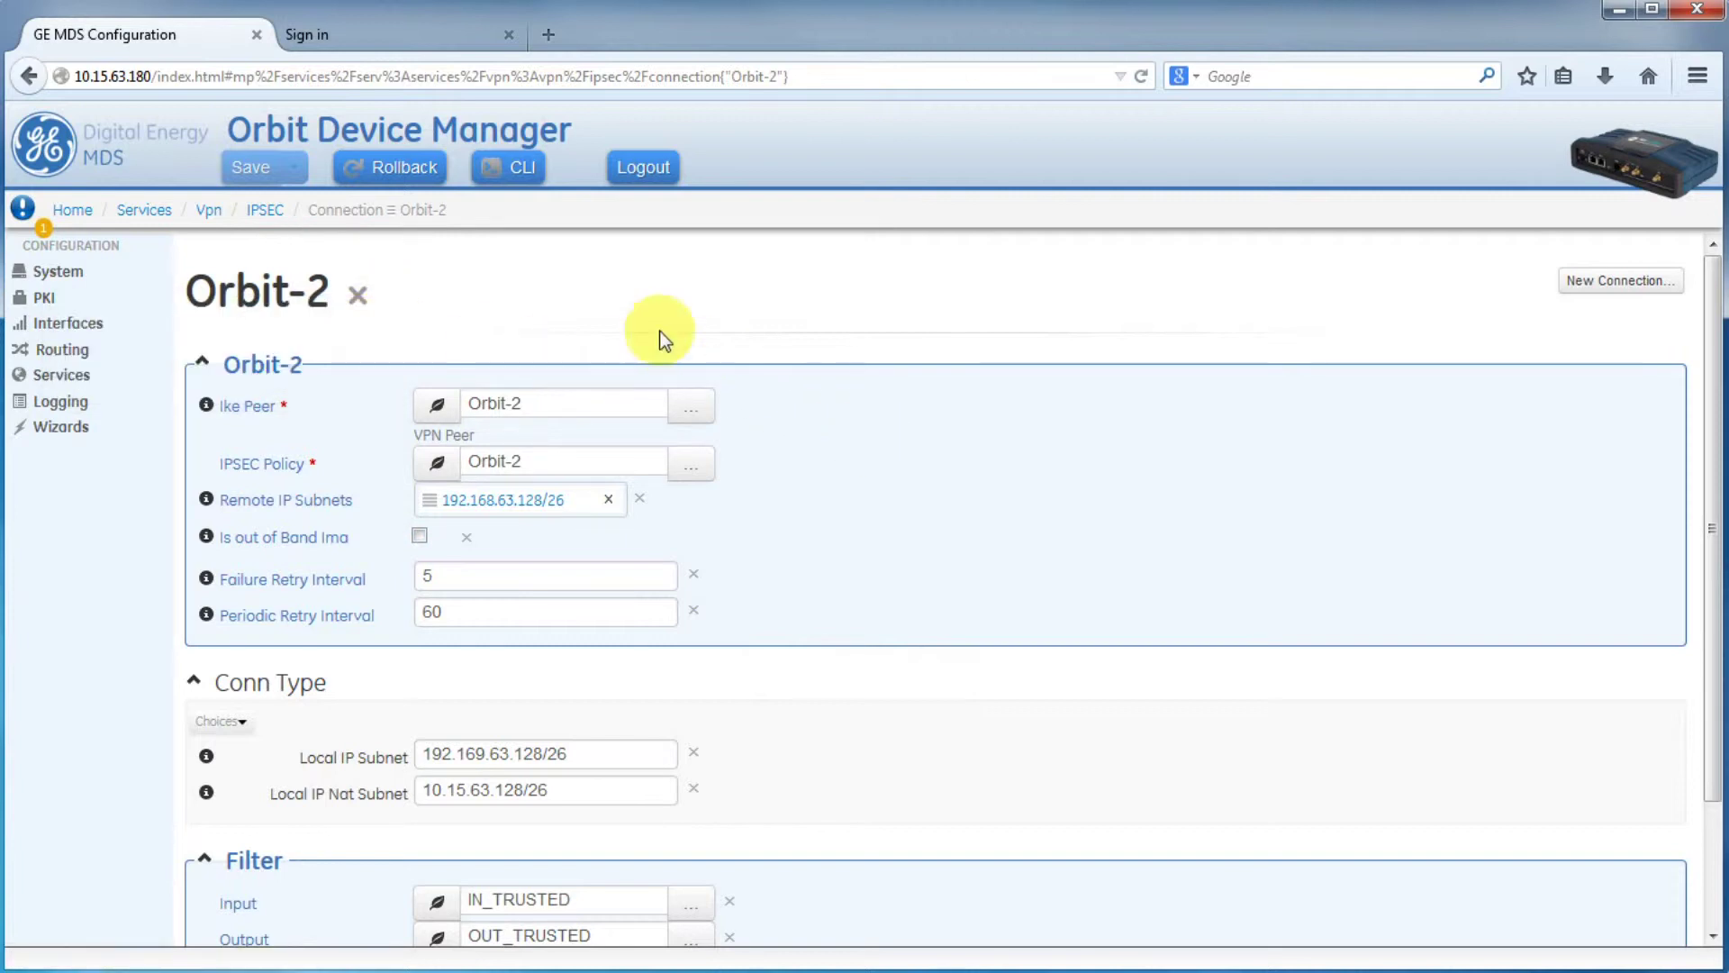
Sign in to the second Orbit device at 10.15.63.182 and open the IPsecConnectionName connection in its VPN IPSEC configuration
left_click(409, 36)
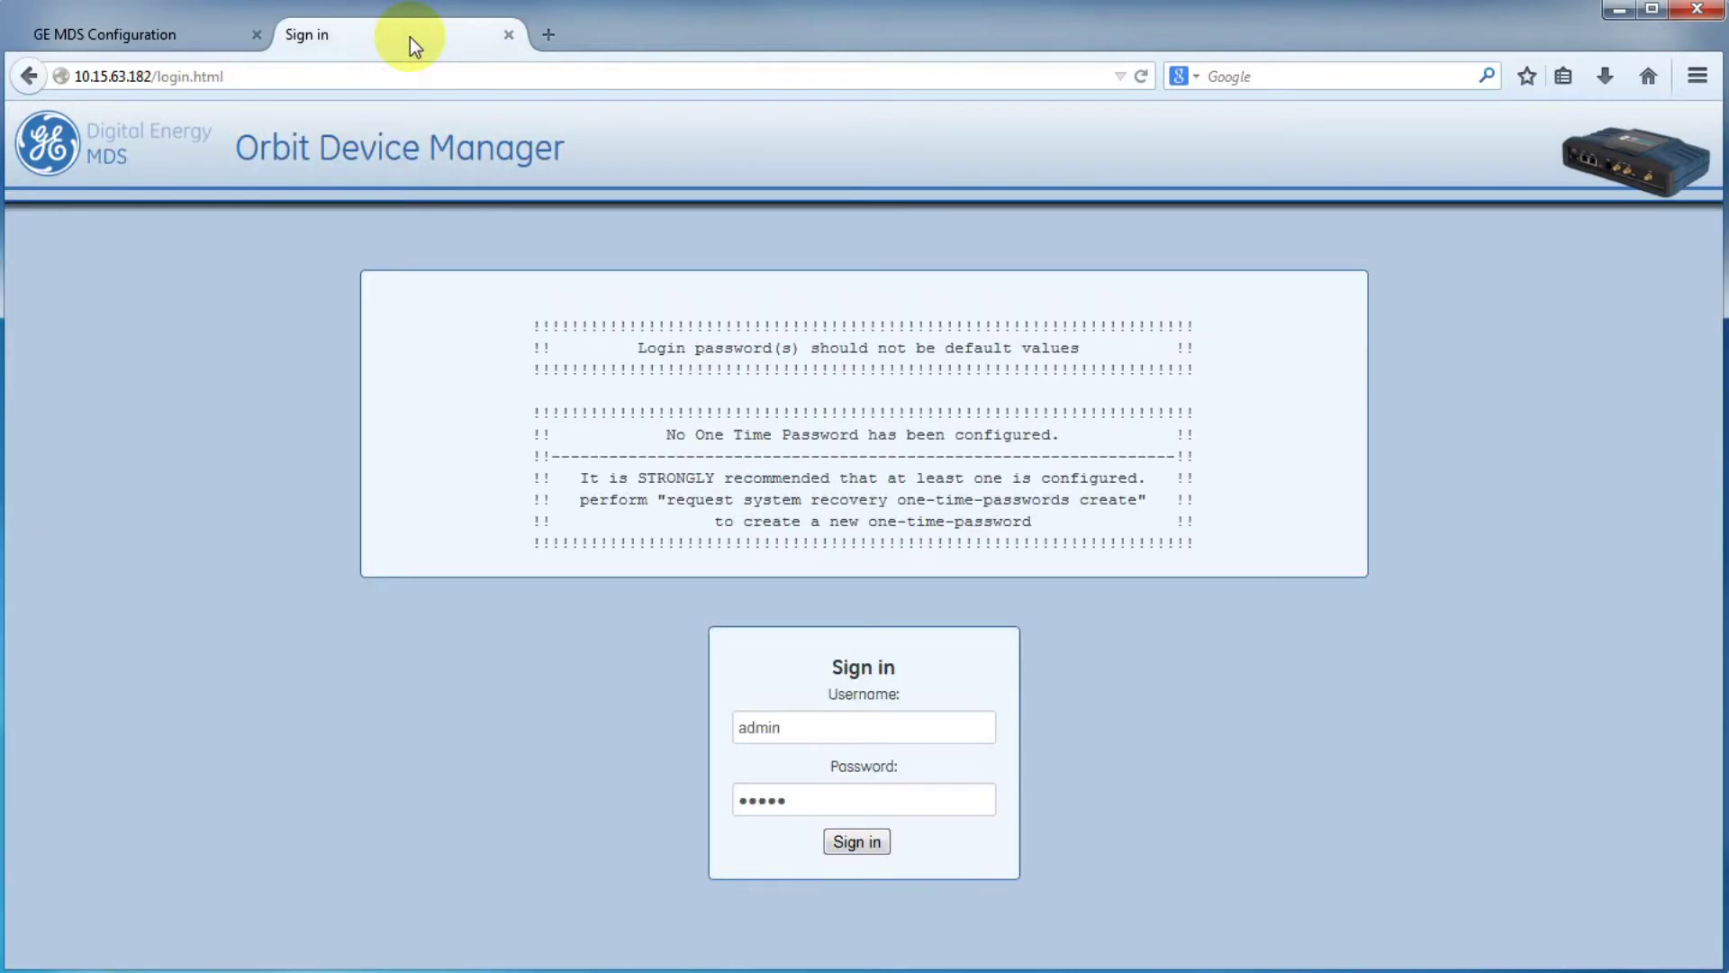
left_click(872, 850)
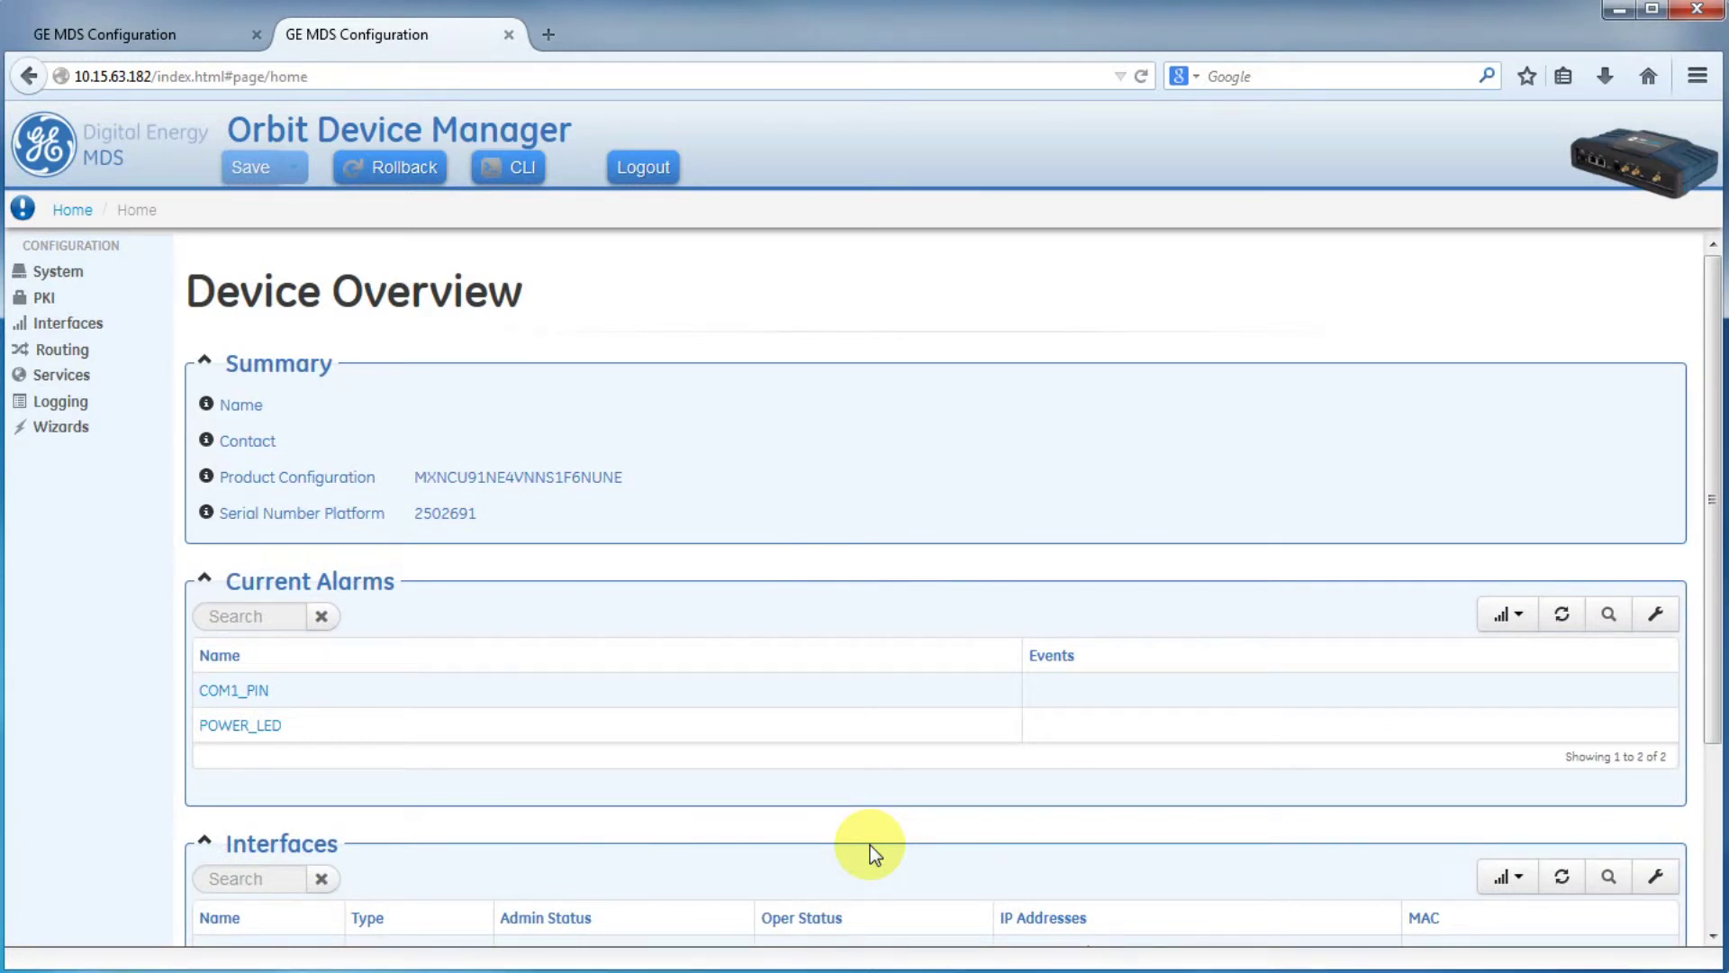
left_click(63, 375)
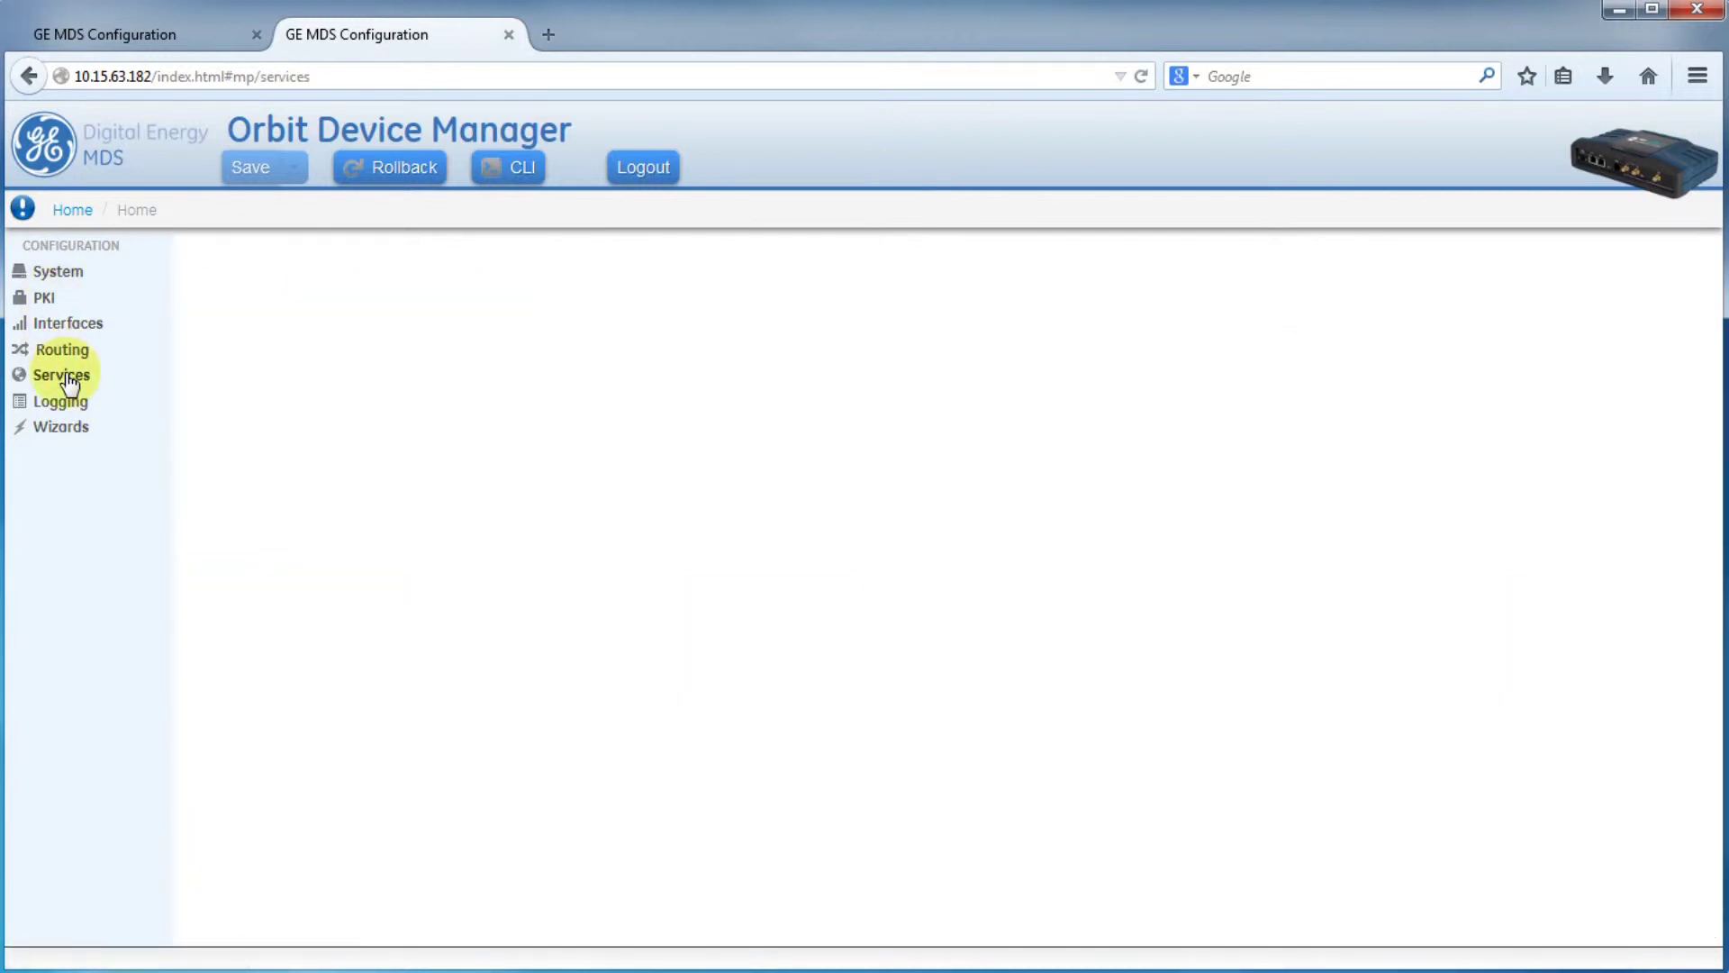
scroll(668, 547, "down", 3)
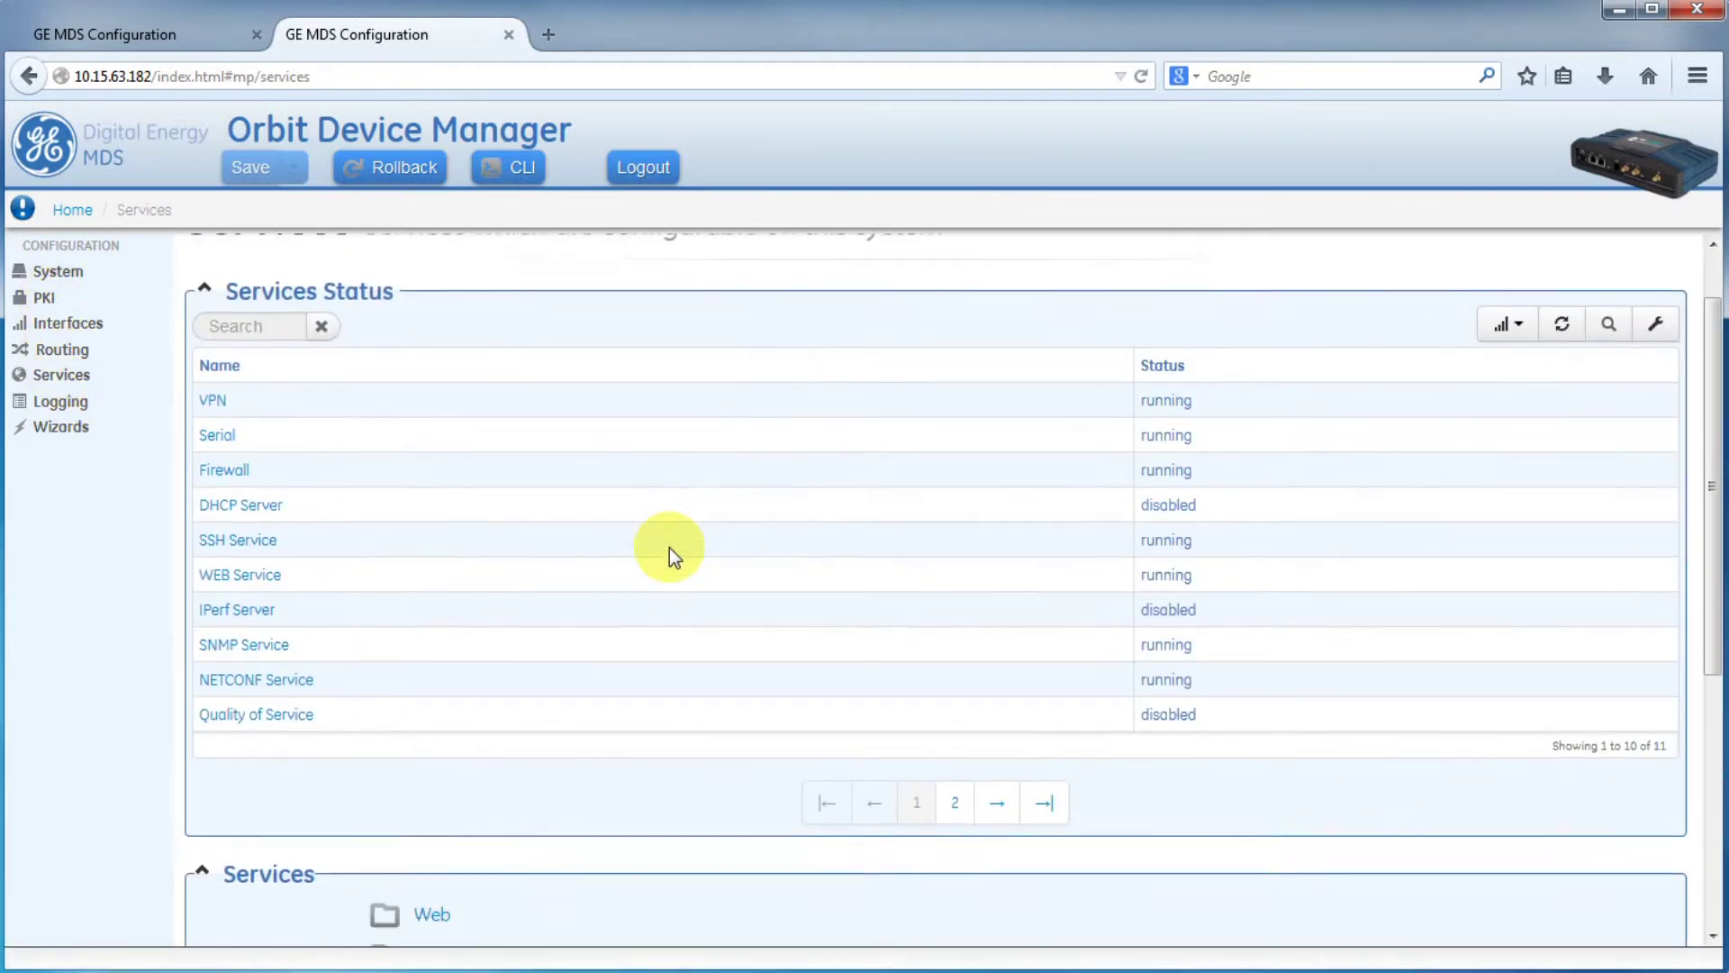
scroll(668, 547, "down", 2)
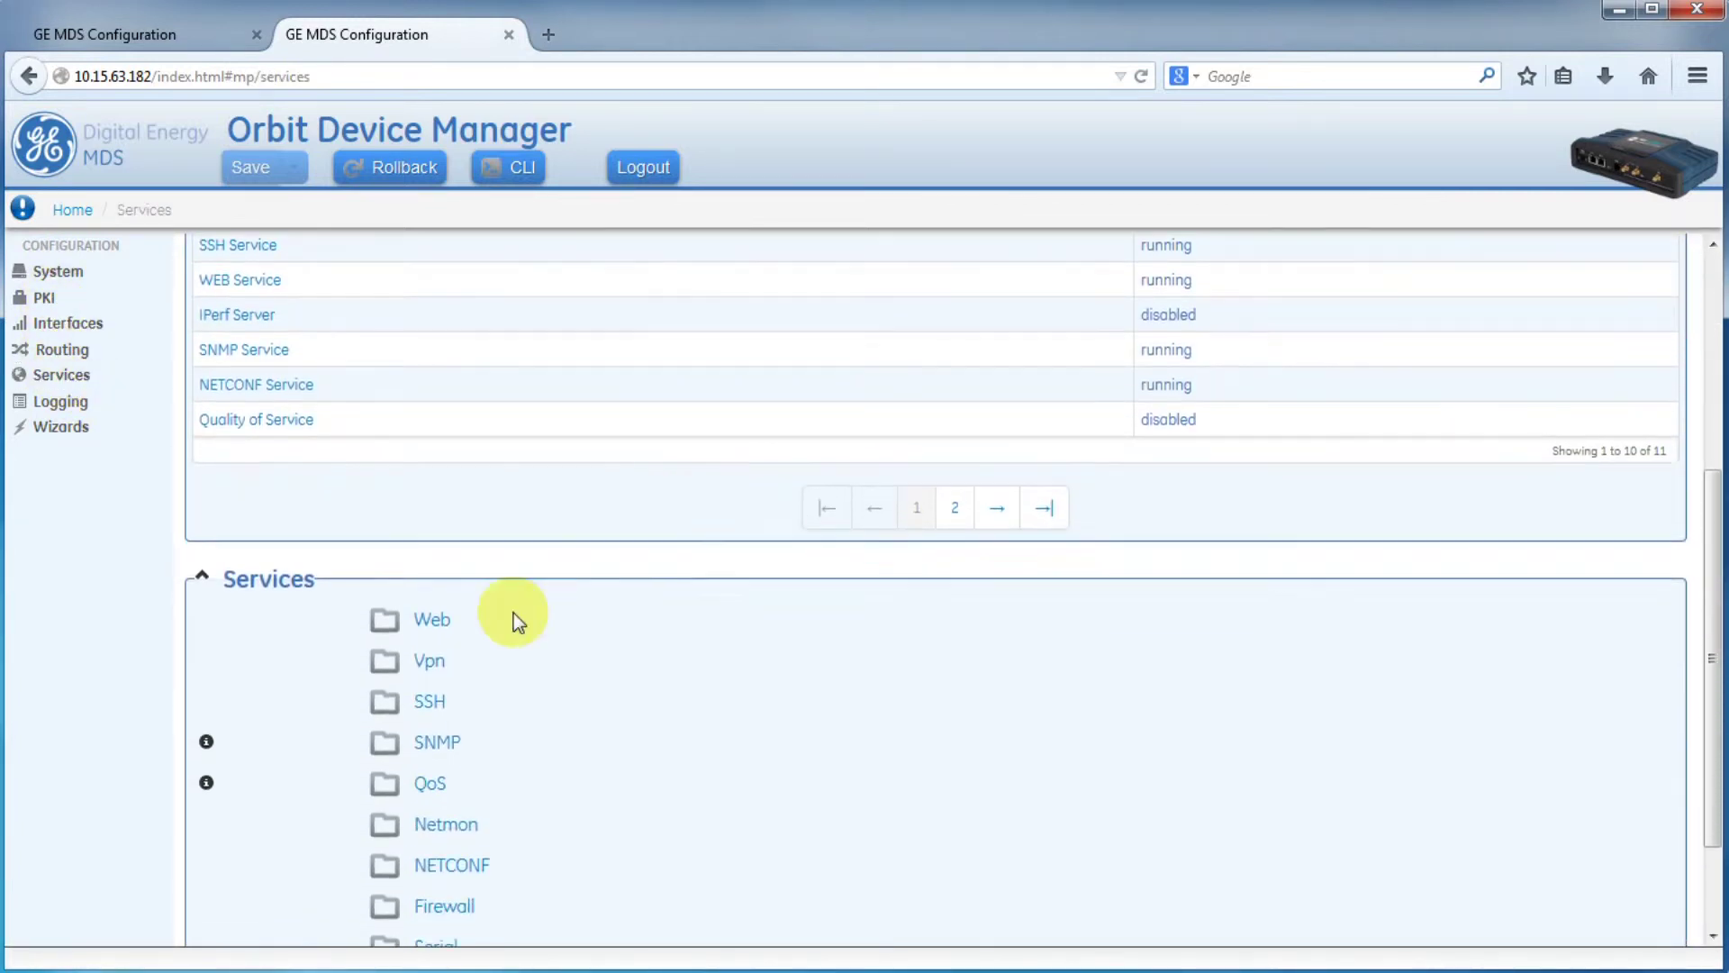
left_click(431, 662)
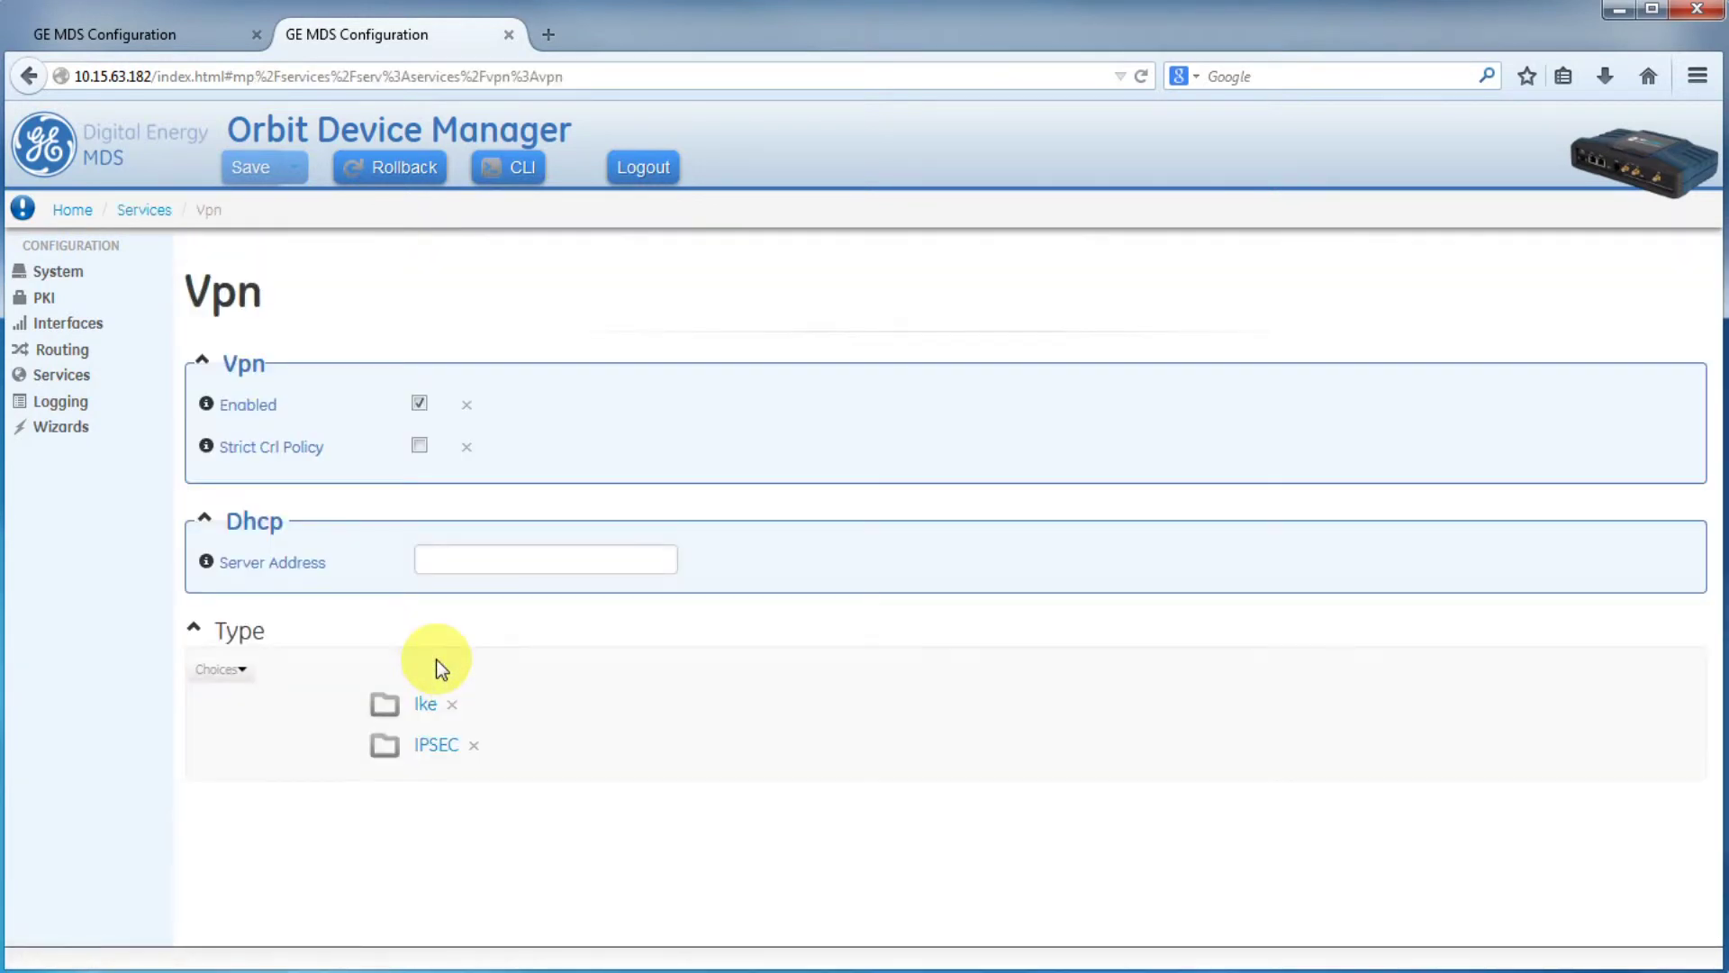
left_click(427, 750)
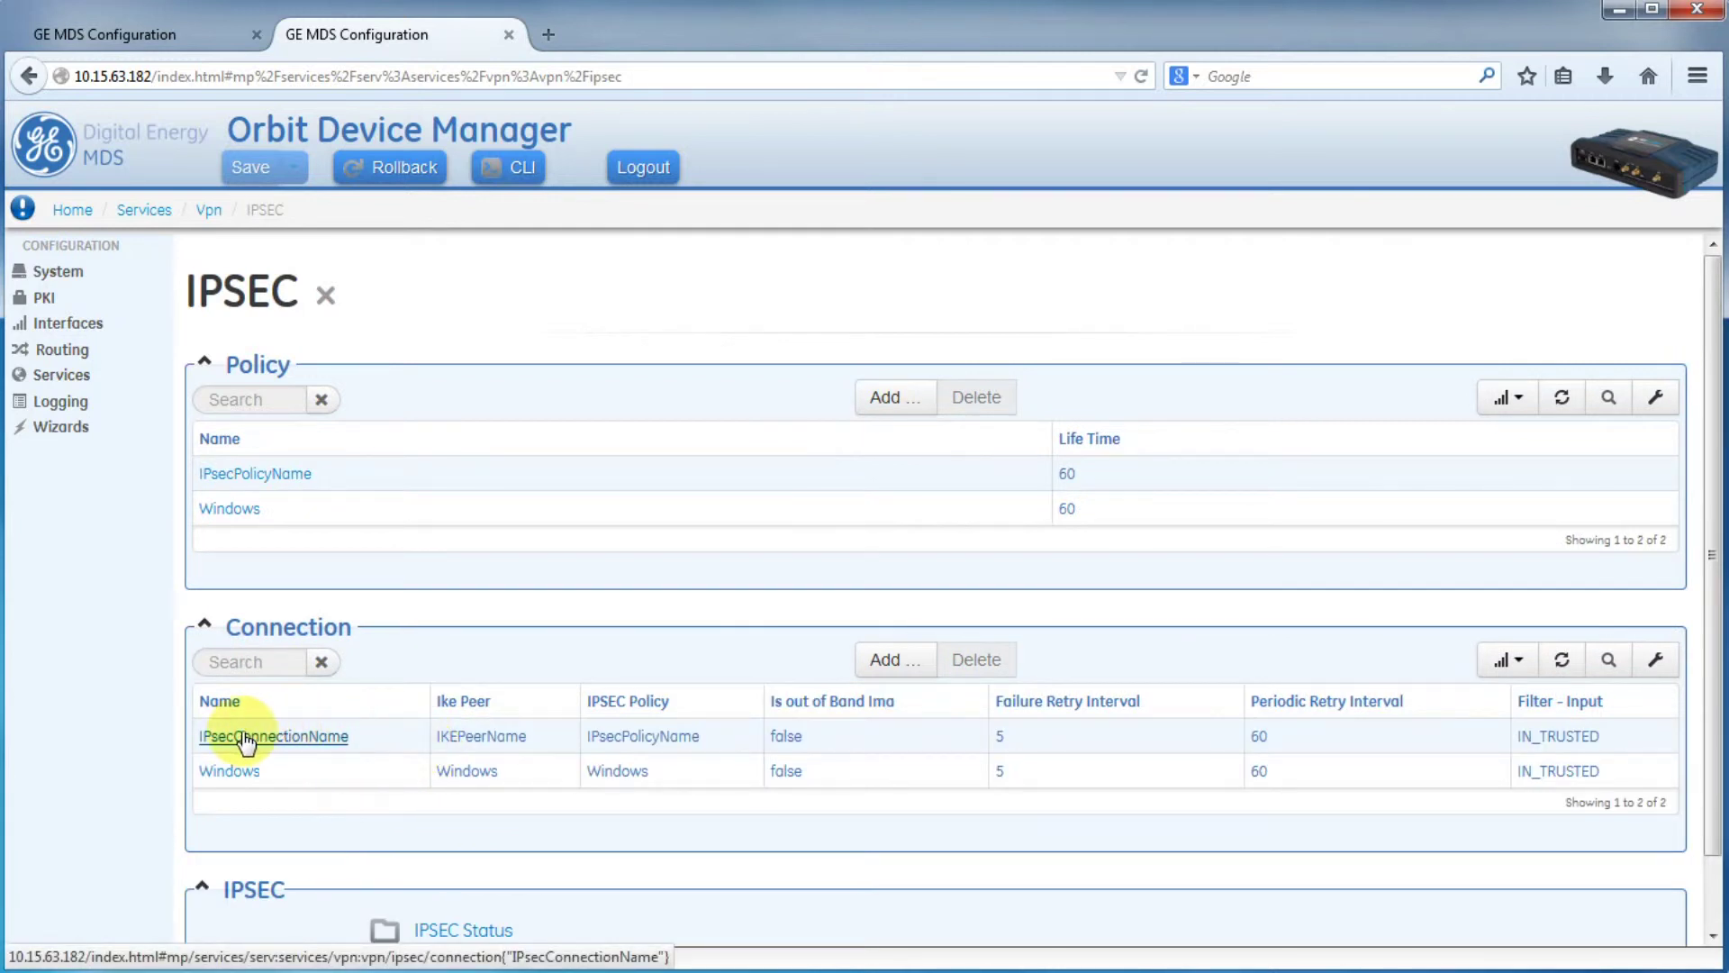
left_click(304, 737)
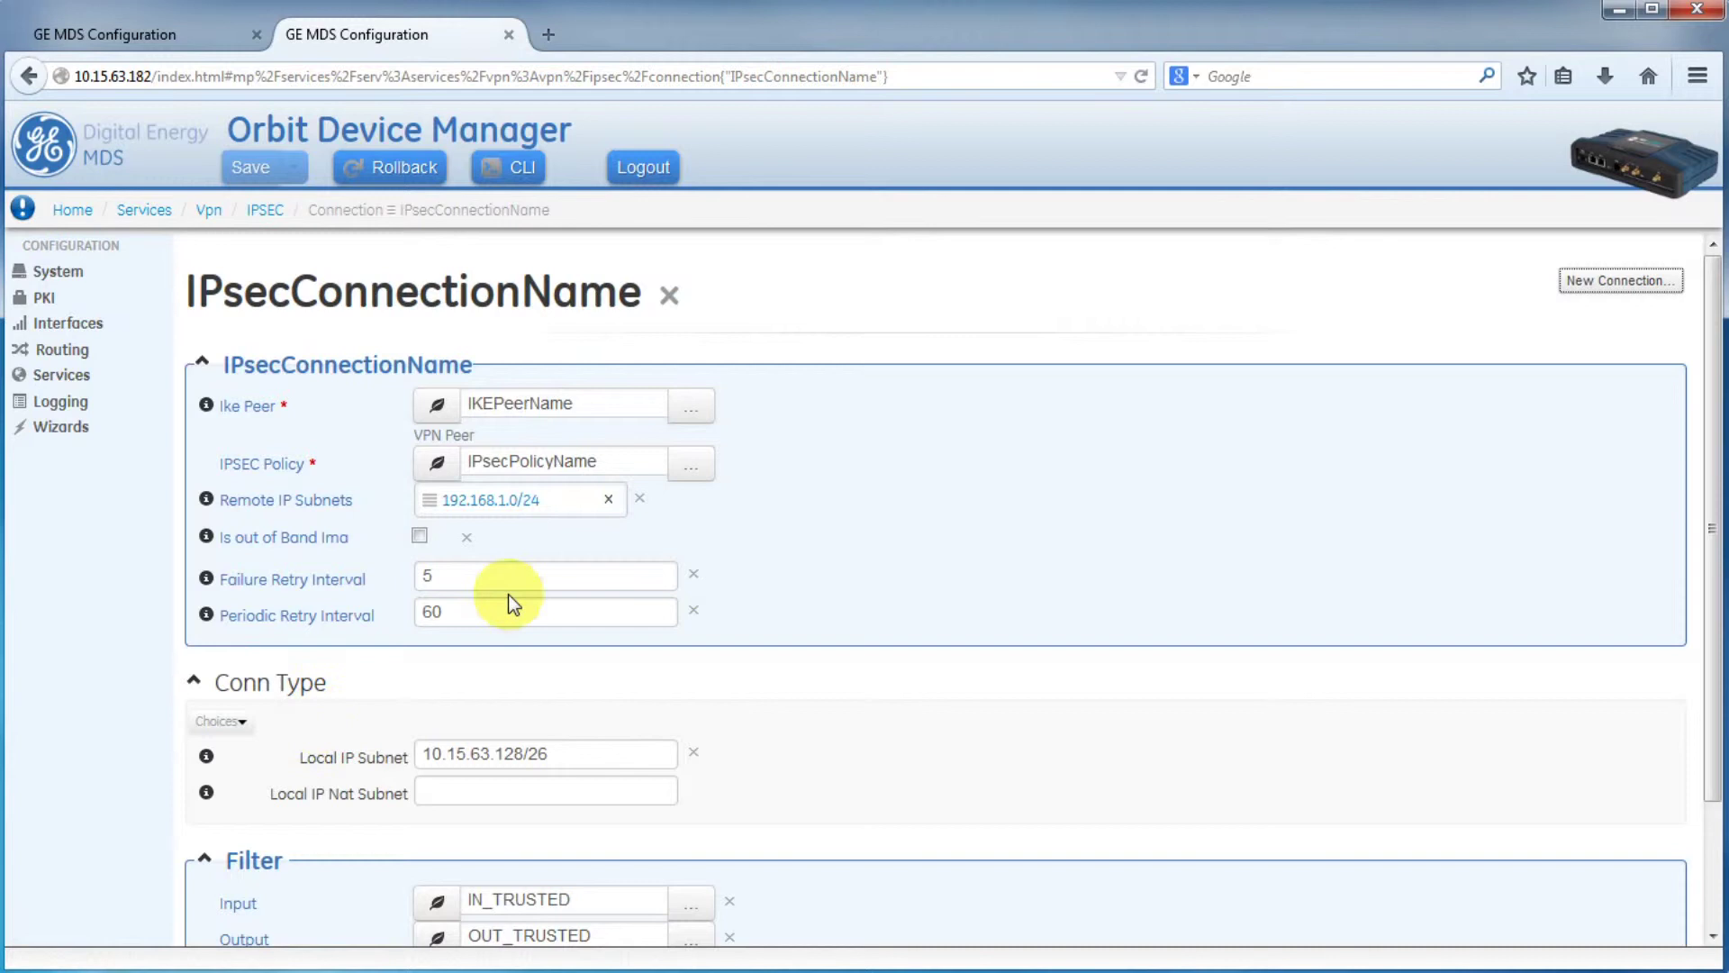
Replace the IPsecConnectionName connection's Remote IP Subnets entry with 192.169.63.128/26
left_click(551, 506)
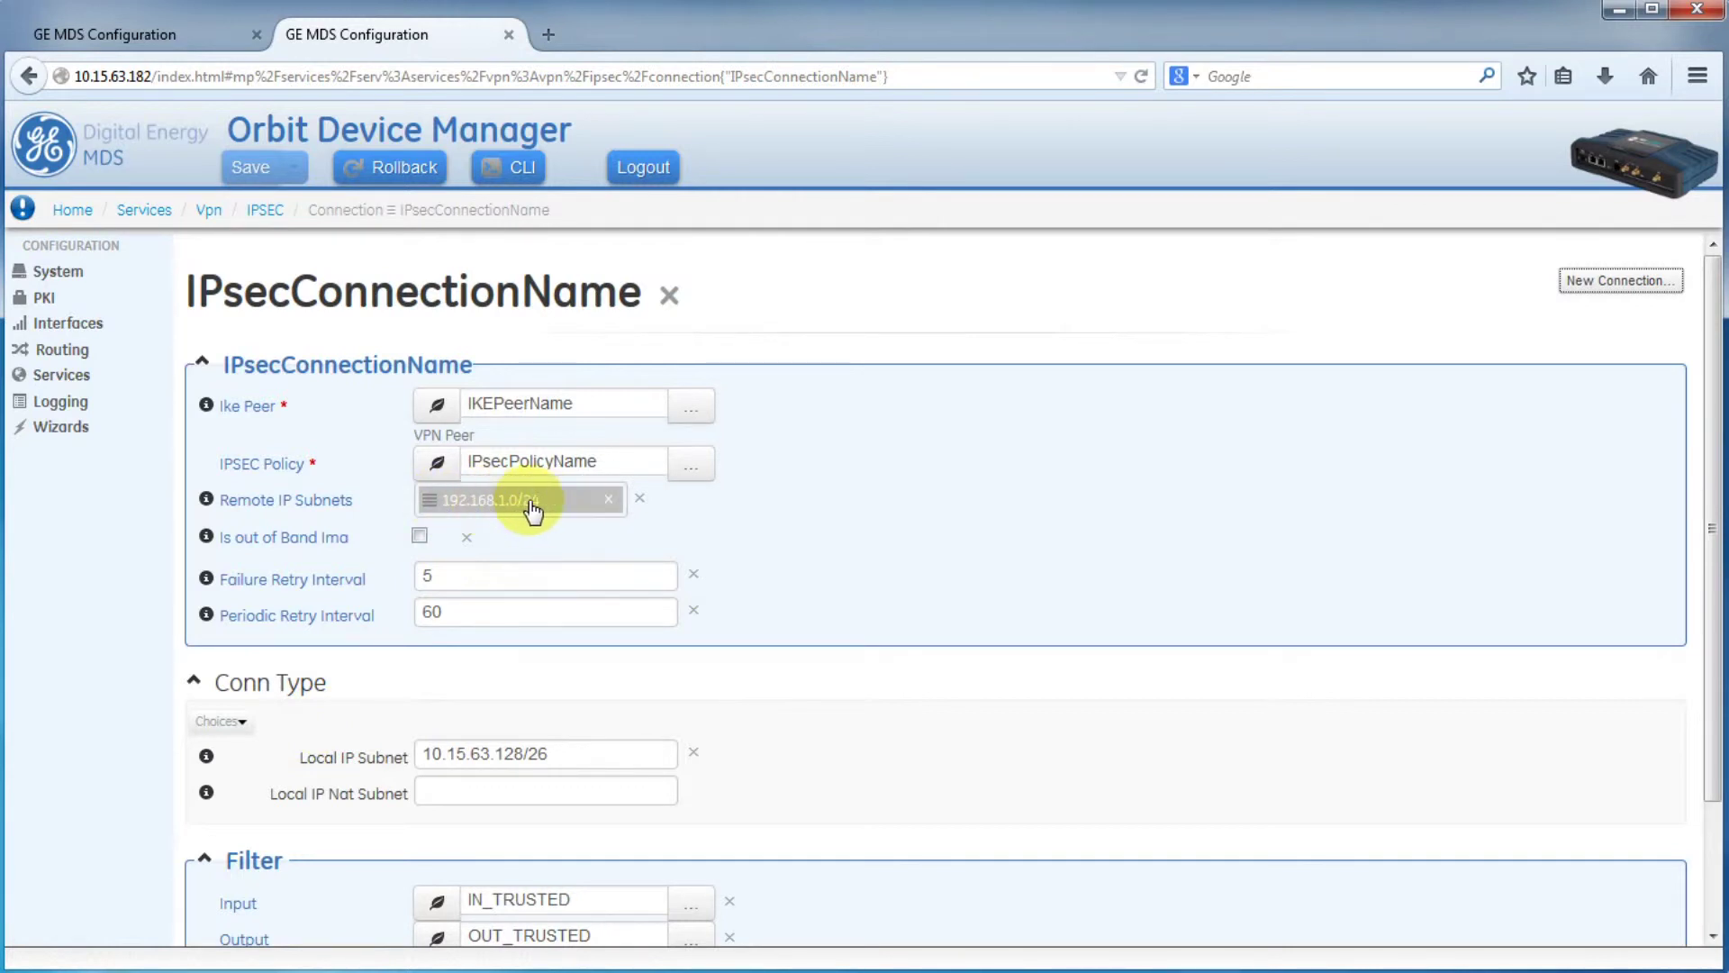
left_click_drag(911, 497, 716, 505)
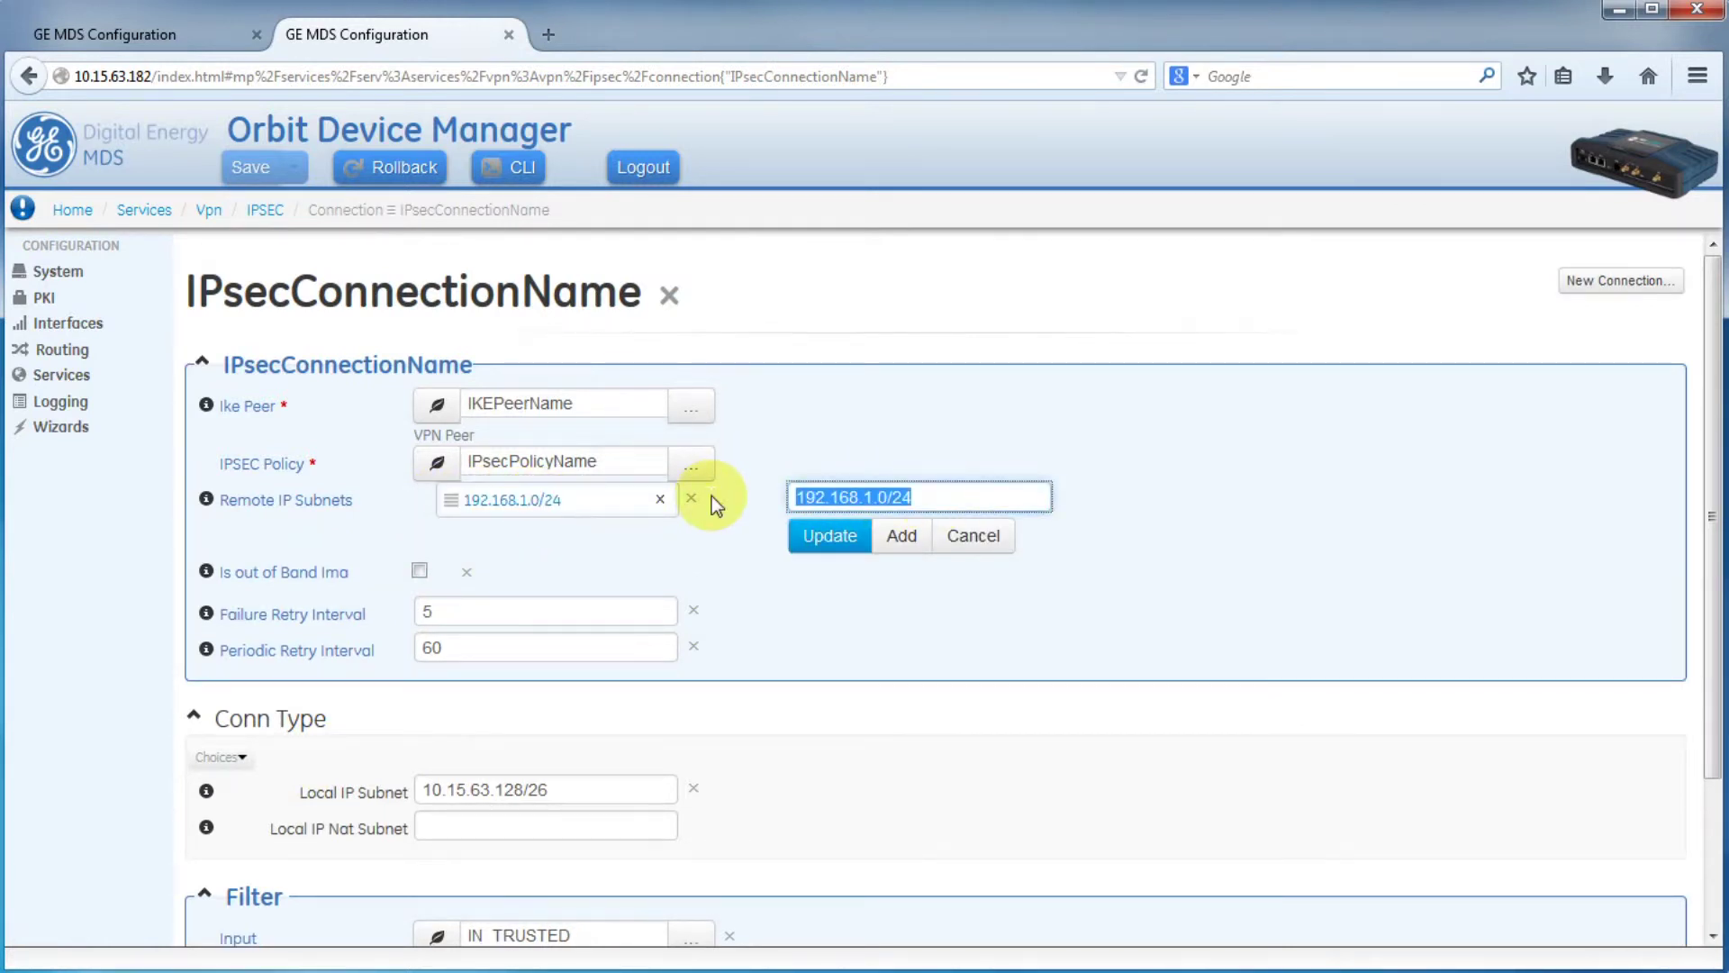
type("192.")
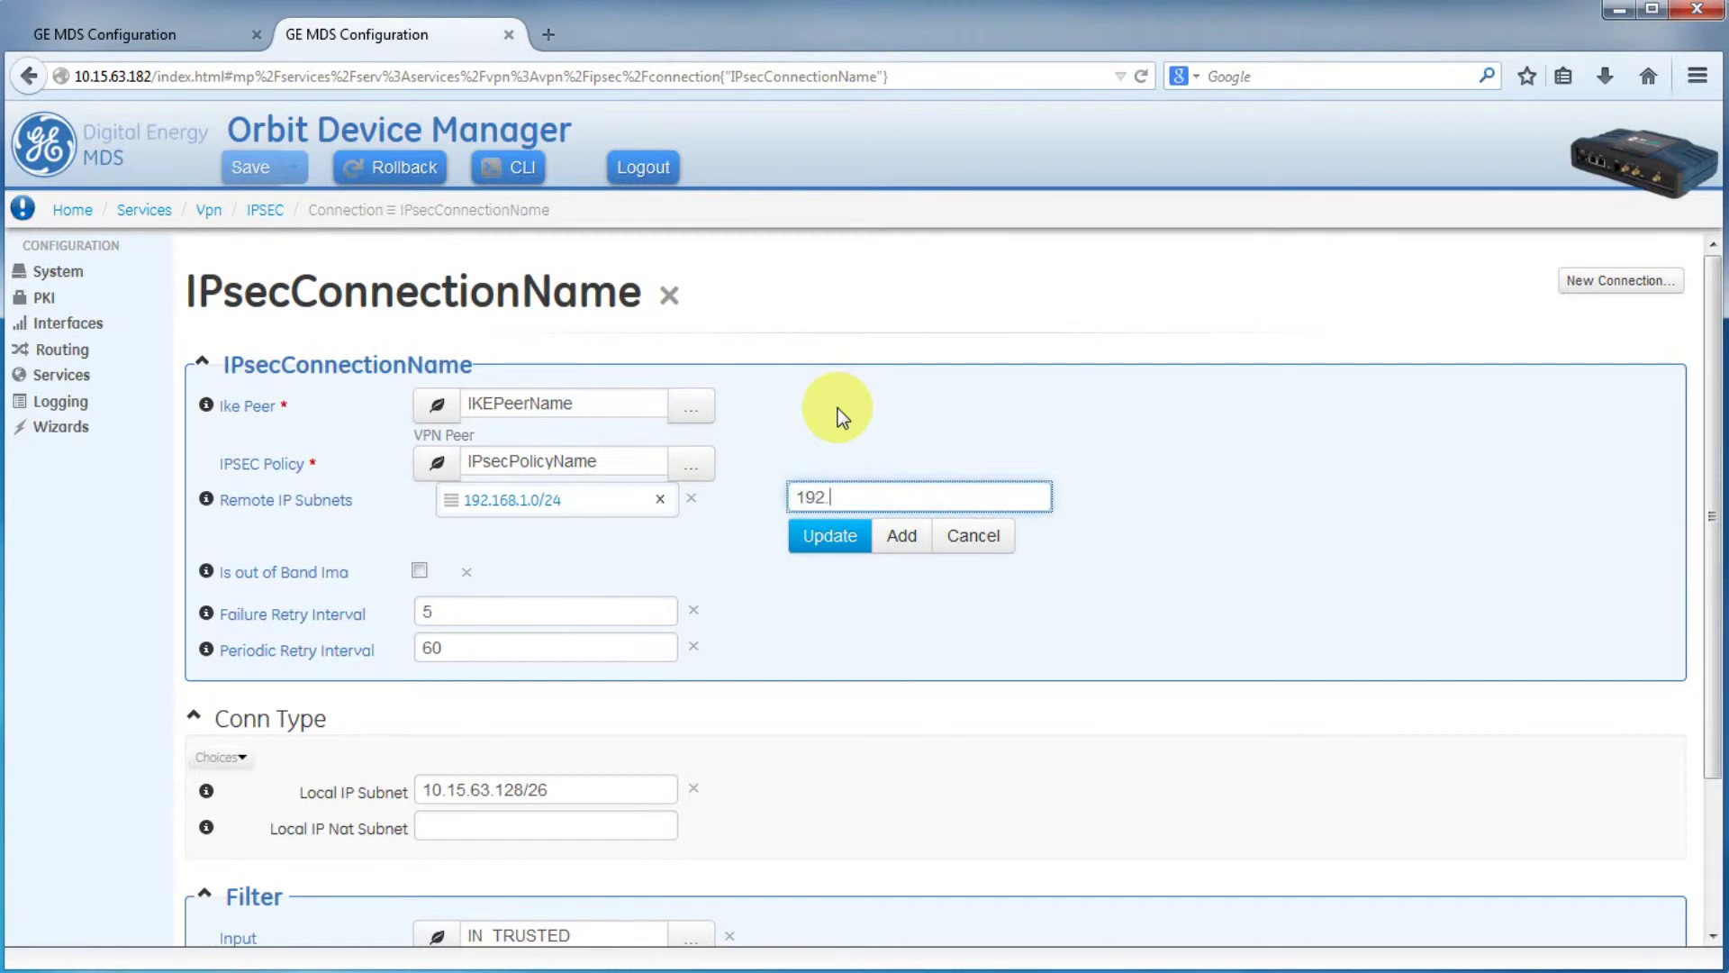
type("169.128/26")
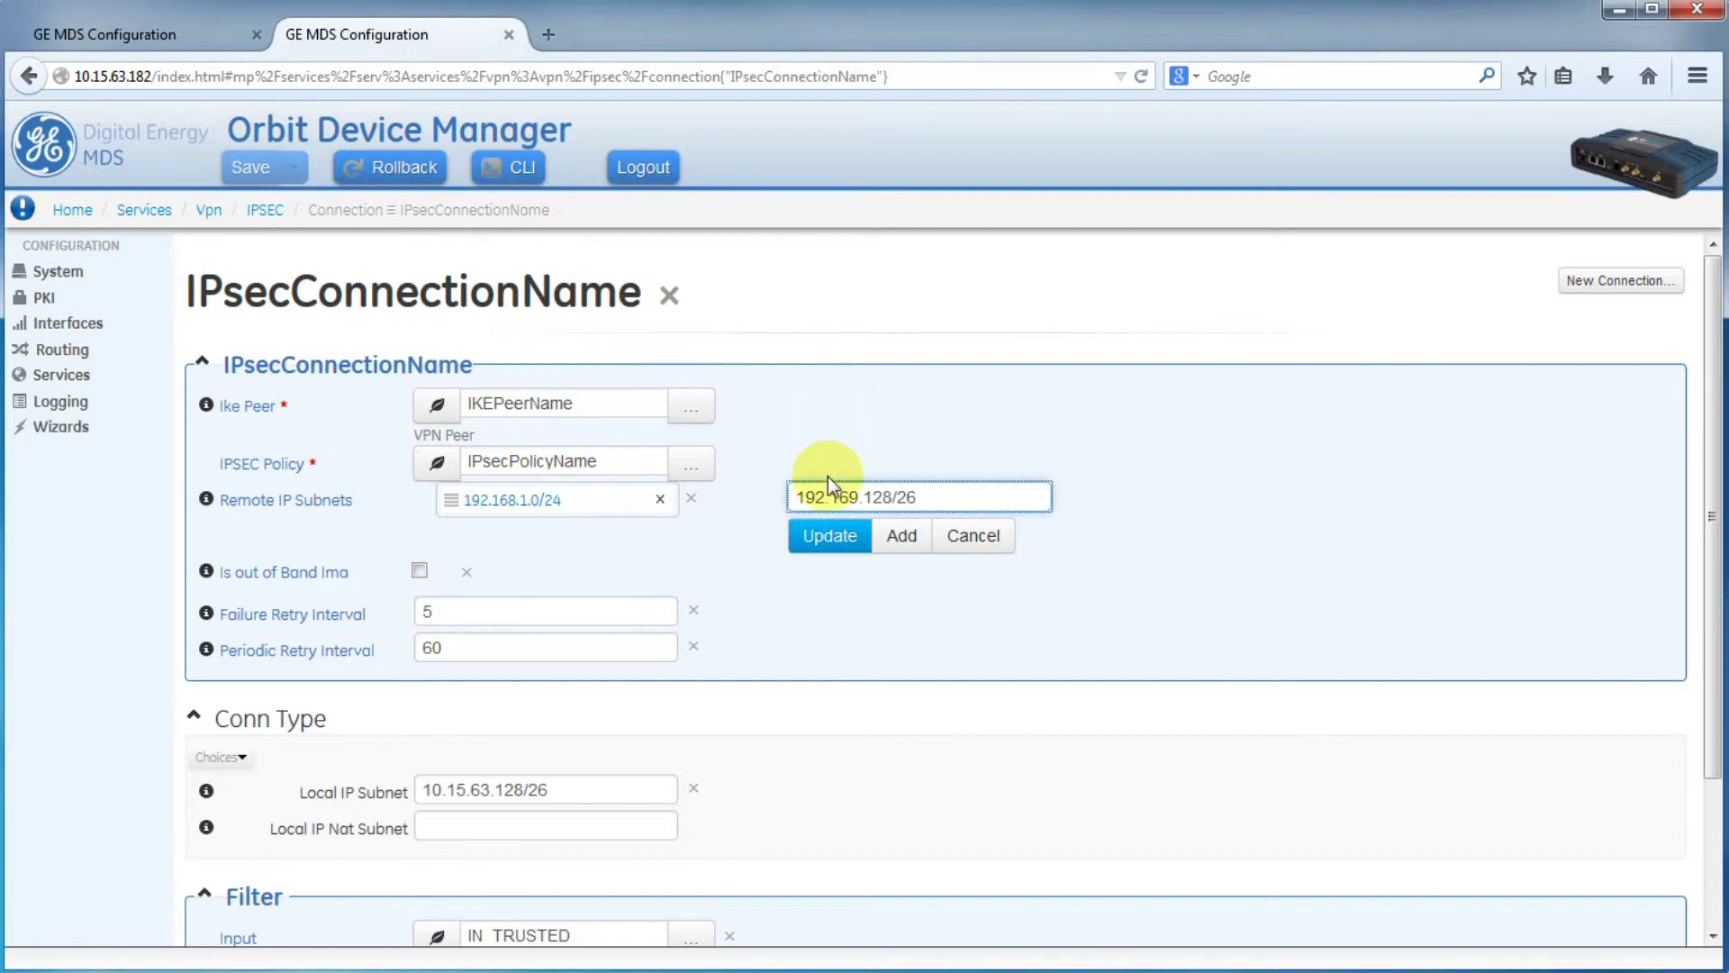
left_click(830, 539)
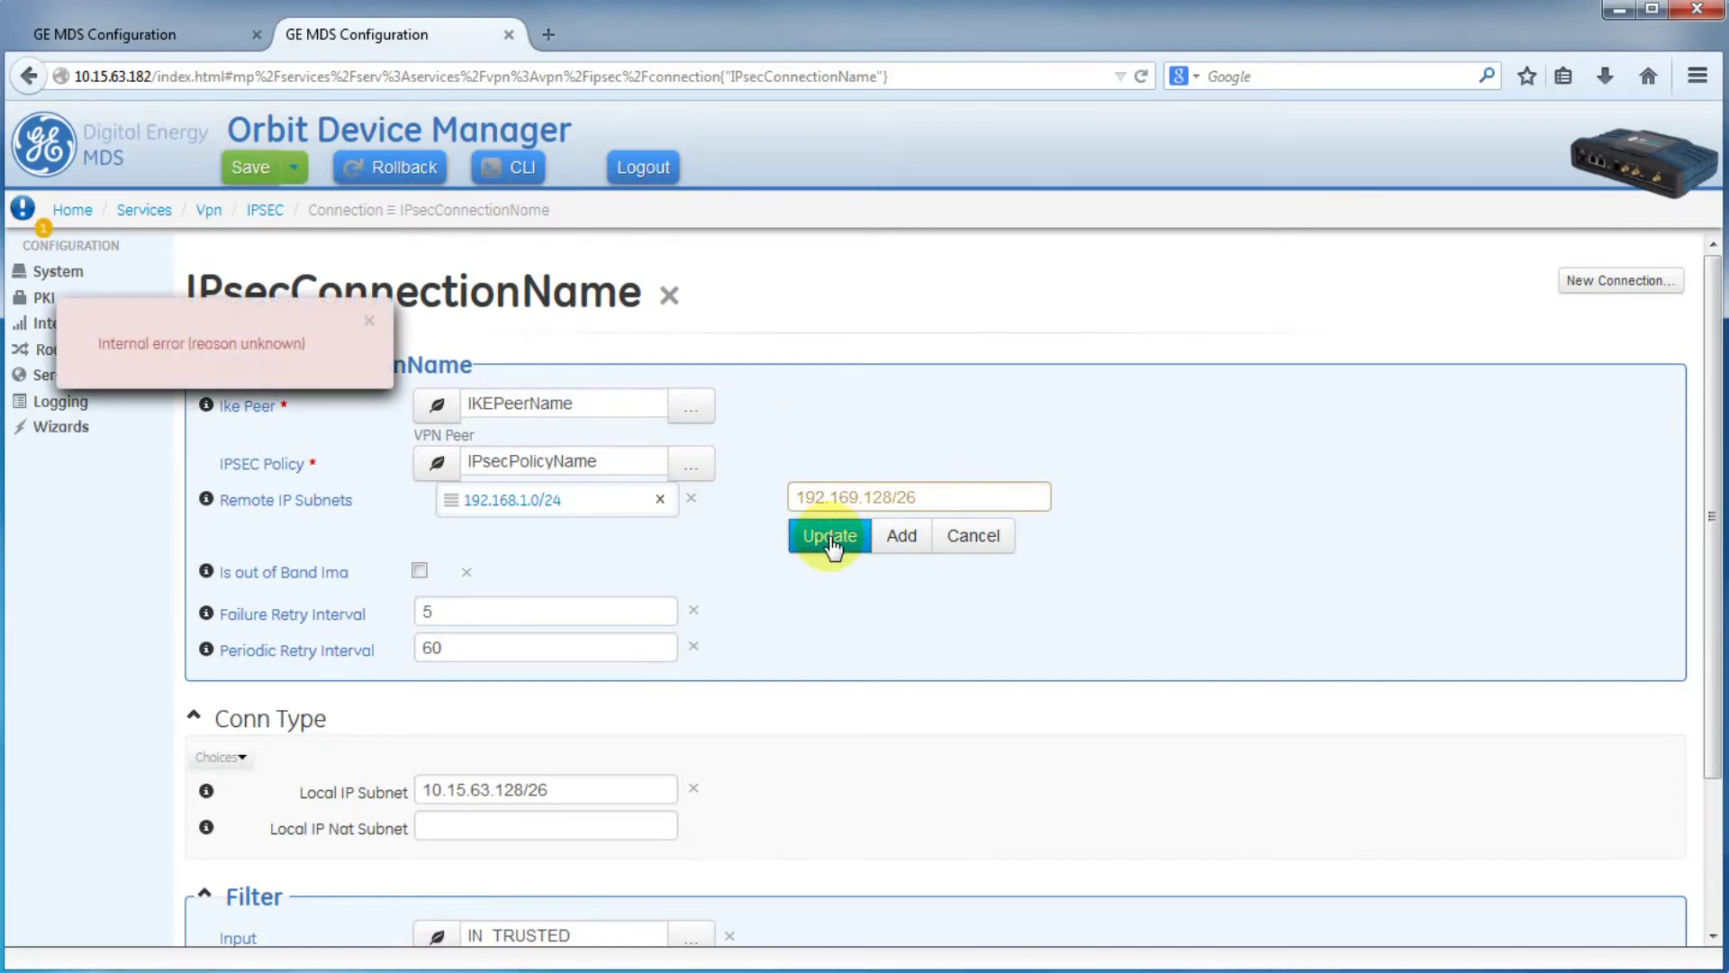
left_click(863, 497)
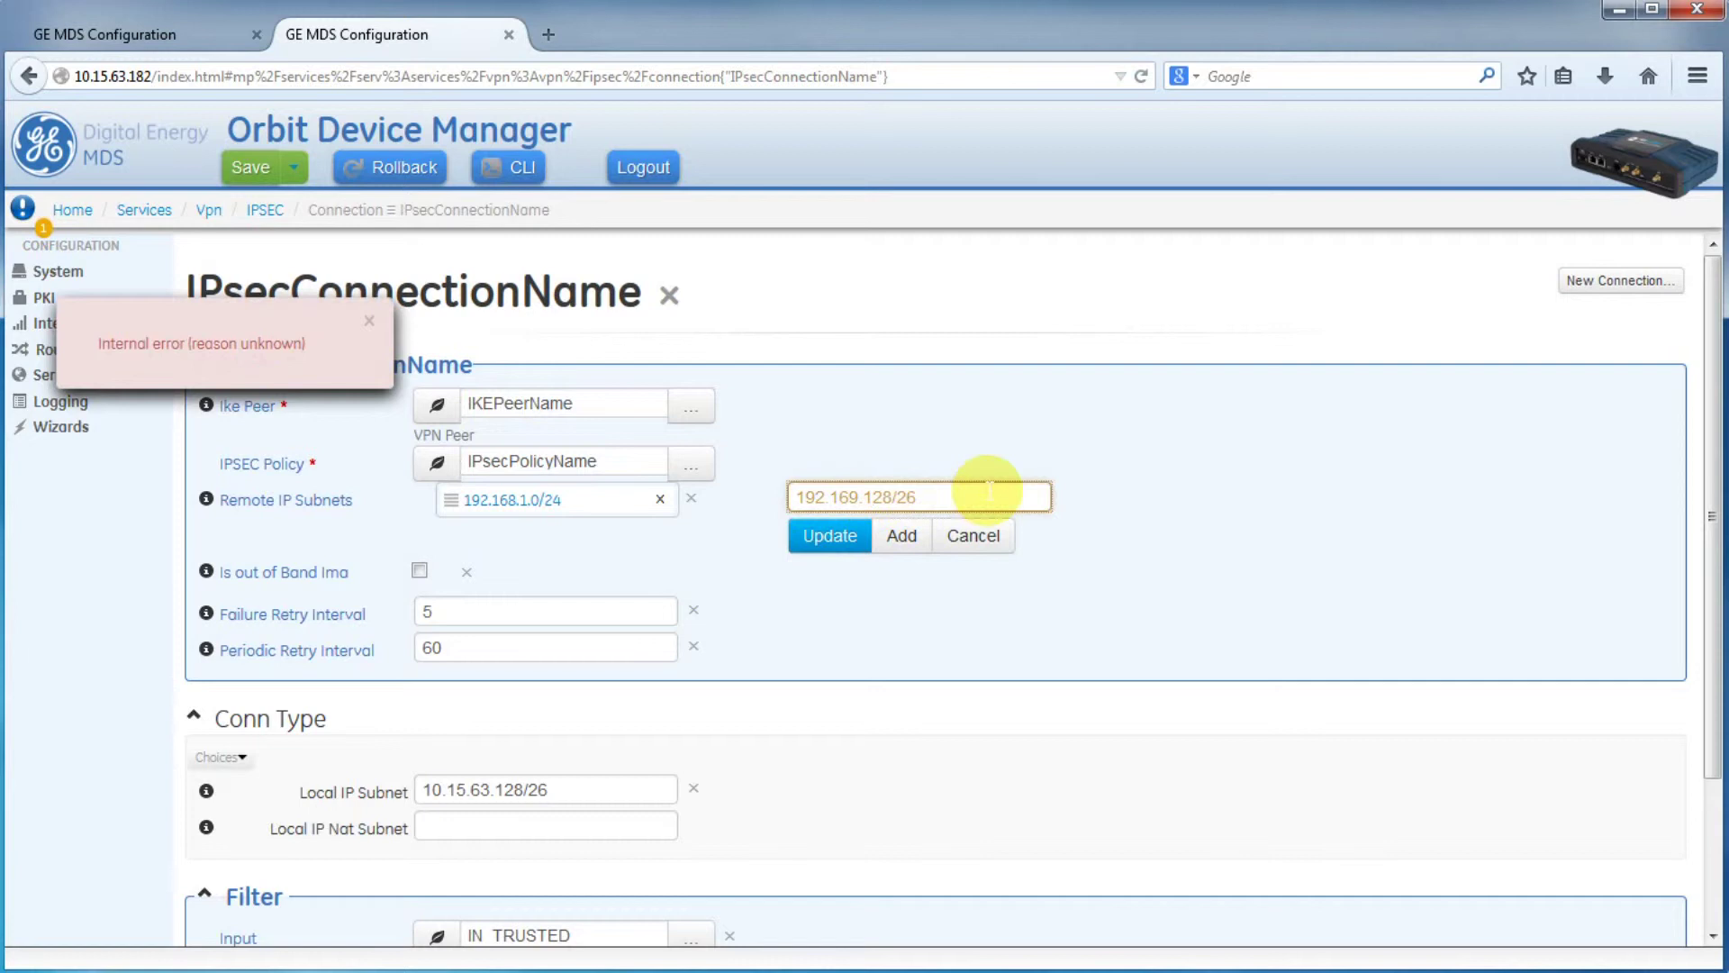
type("63.")
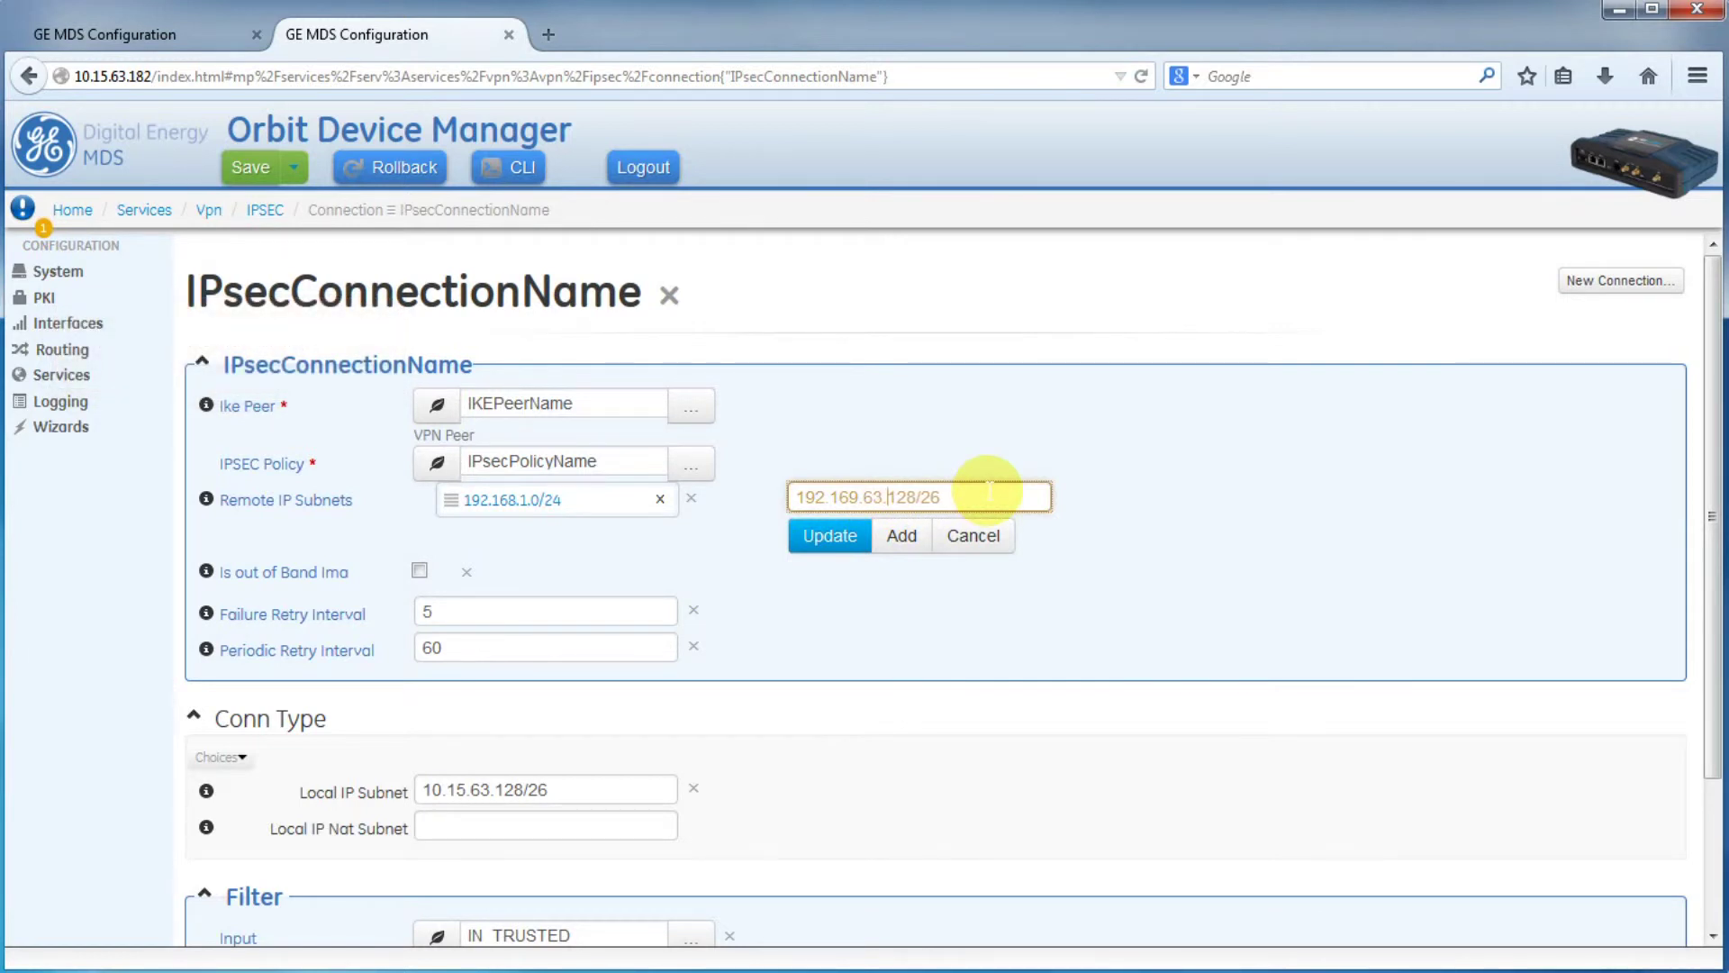
left_click(830, 535)
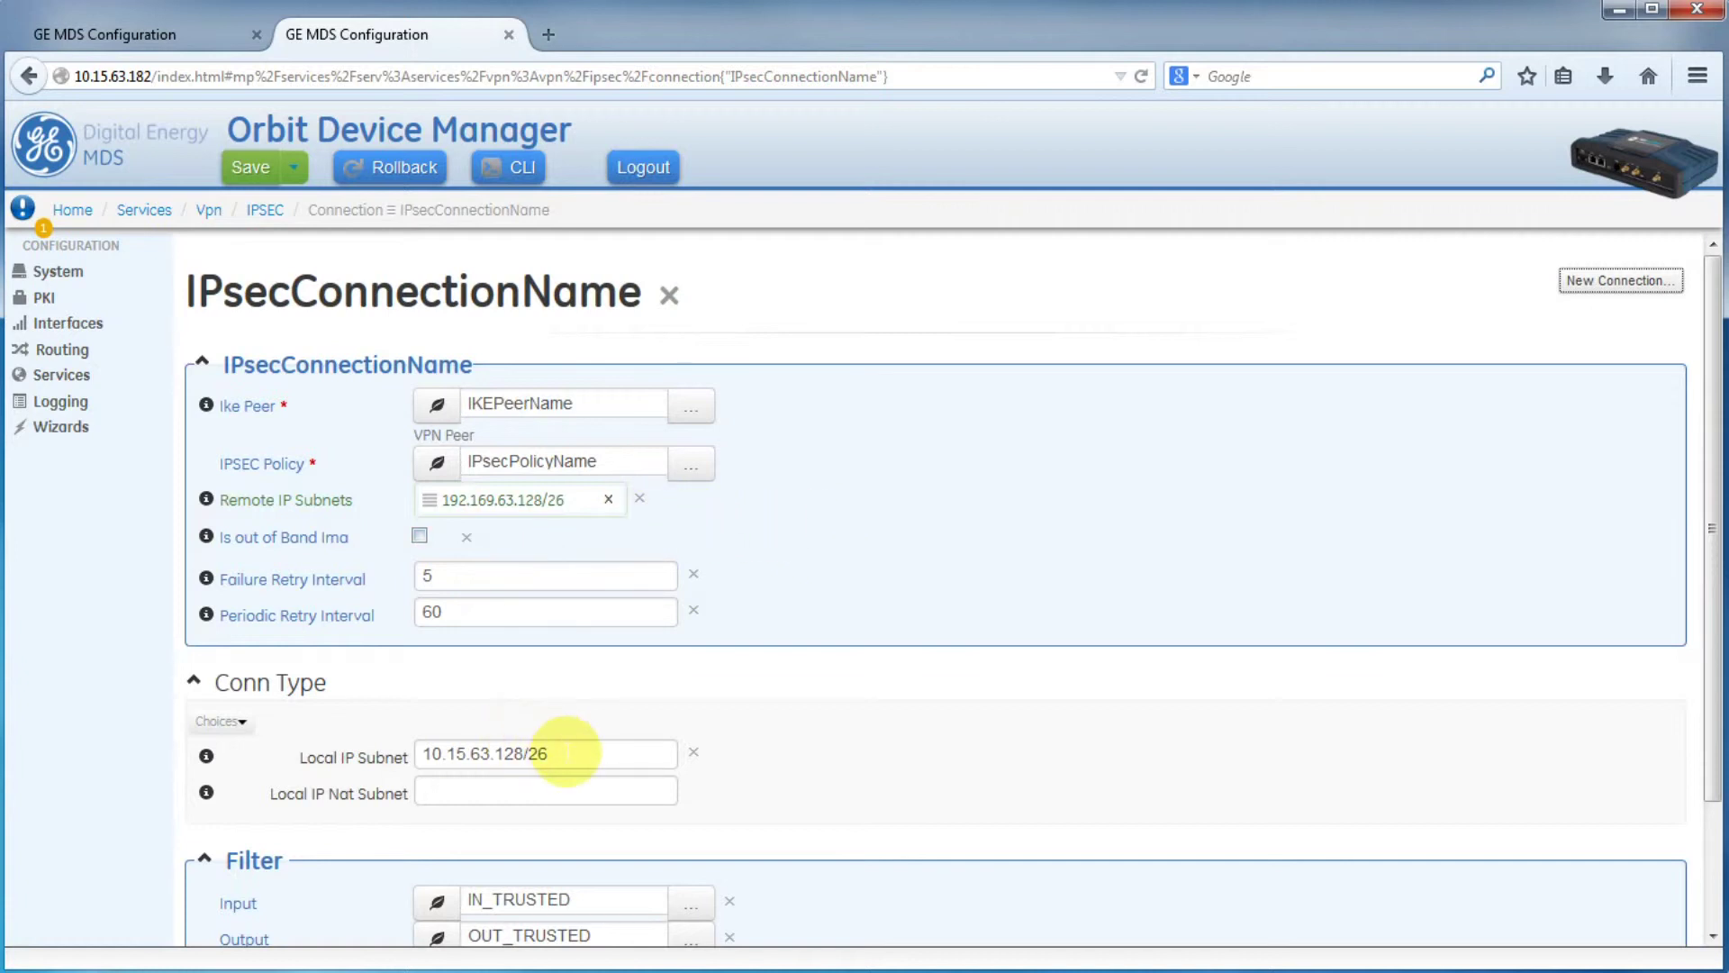
Set the IPsecConnectionName connection's Local IP Nat Subnet to 10.15.63.128/26
left_click(458, 793)
type("10")
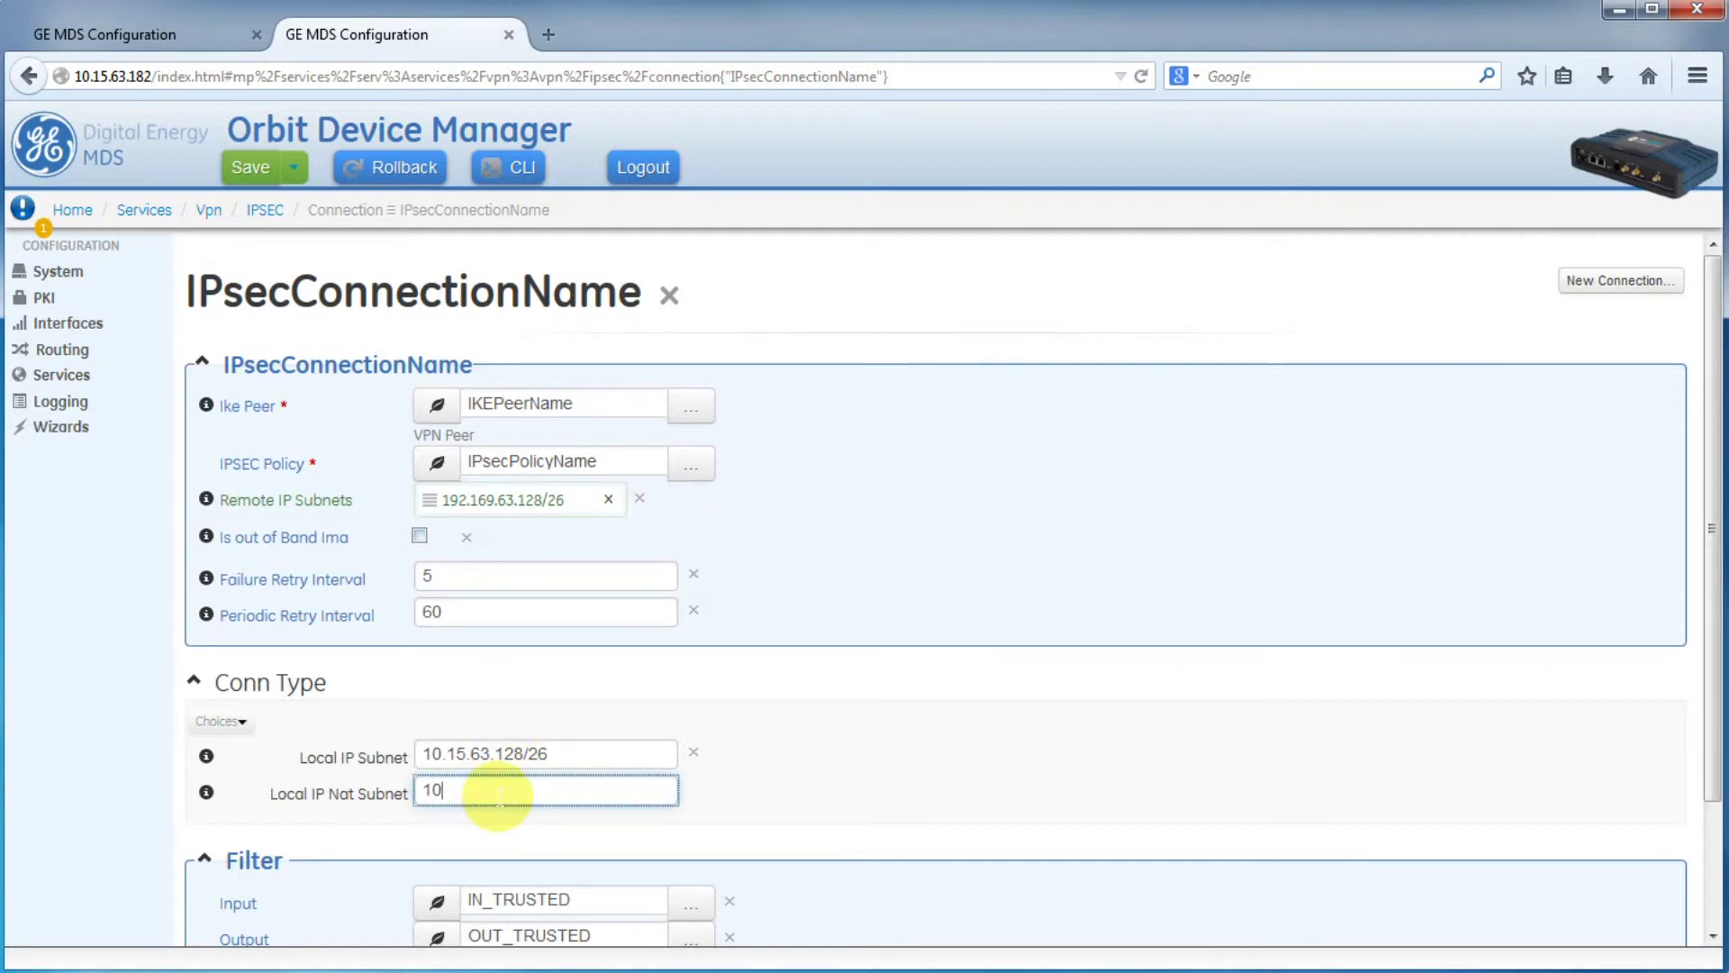
type(".15.63.128/26")
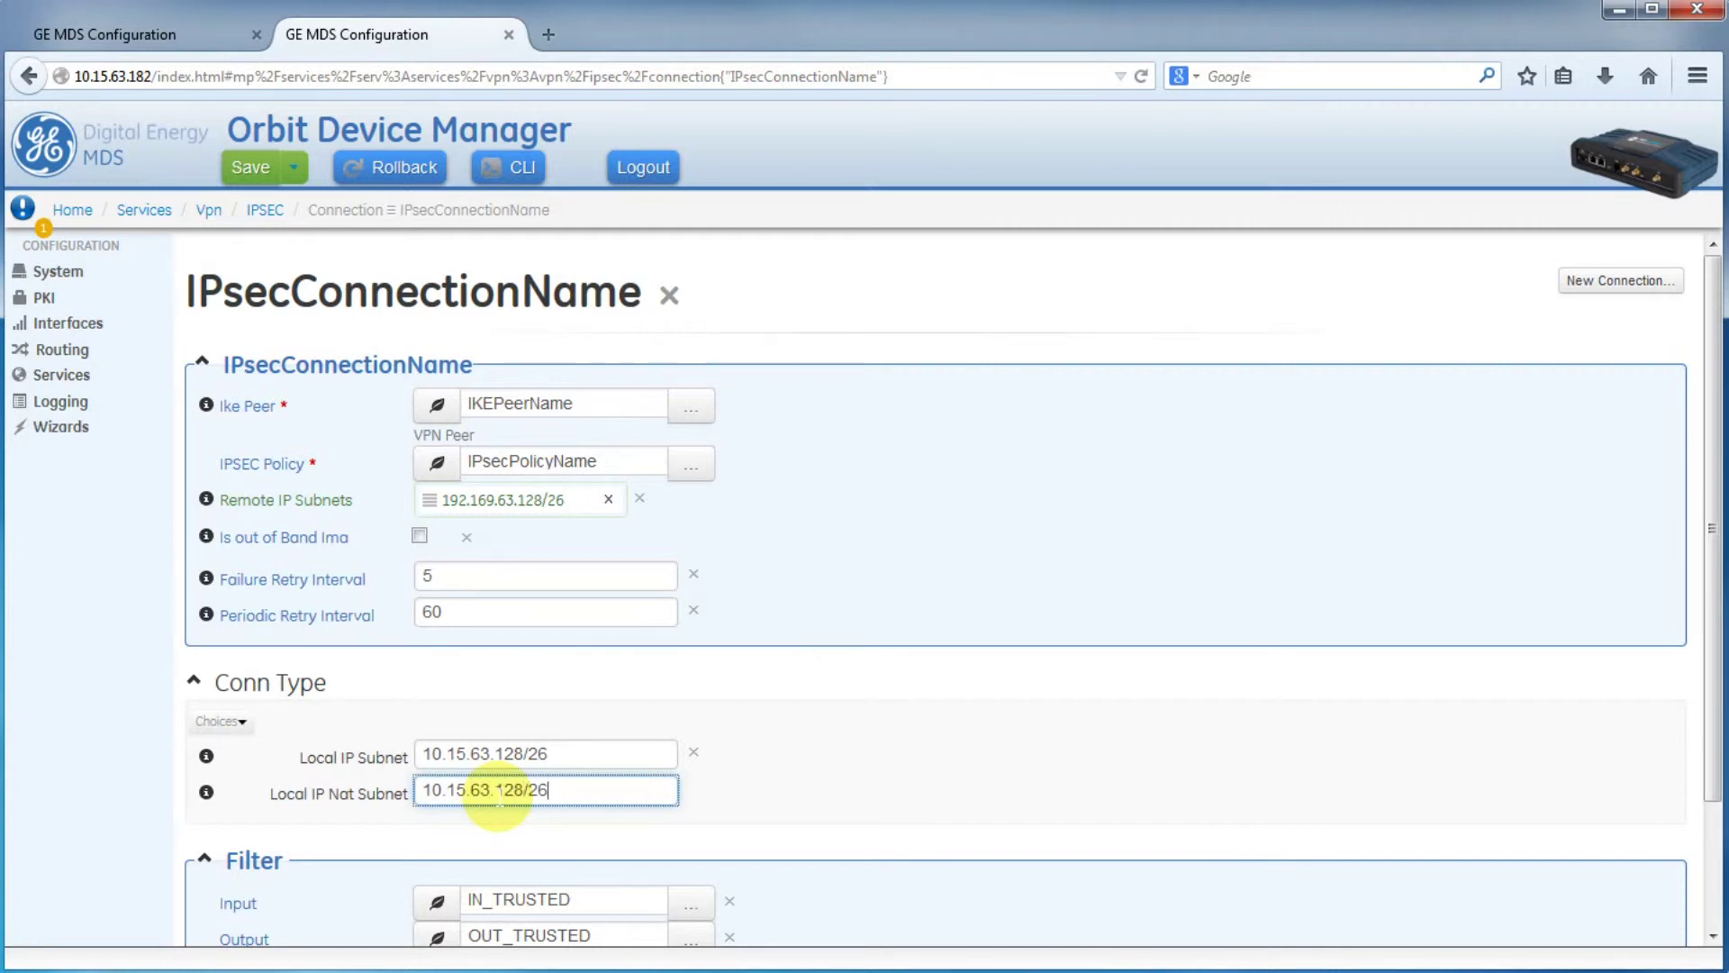
Replace the IPsecConnectionName connection's Local IP Subnet with 192.168.63.128/26
left_click(598, 749)
left_click_drag(578, 754, 340, 755)
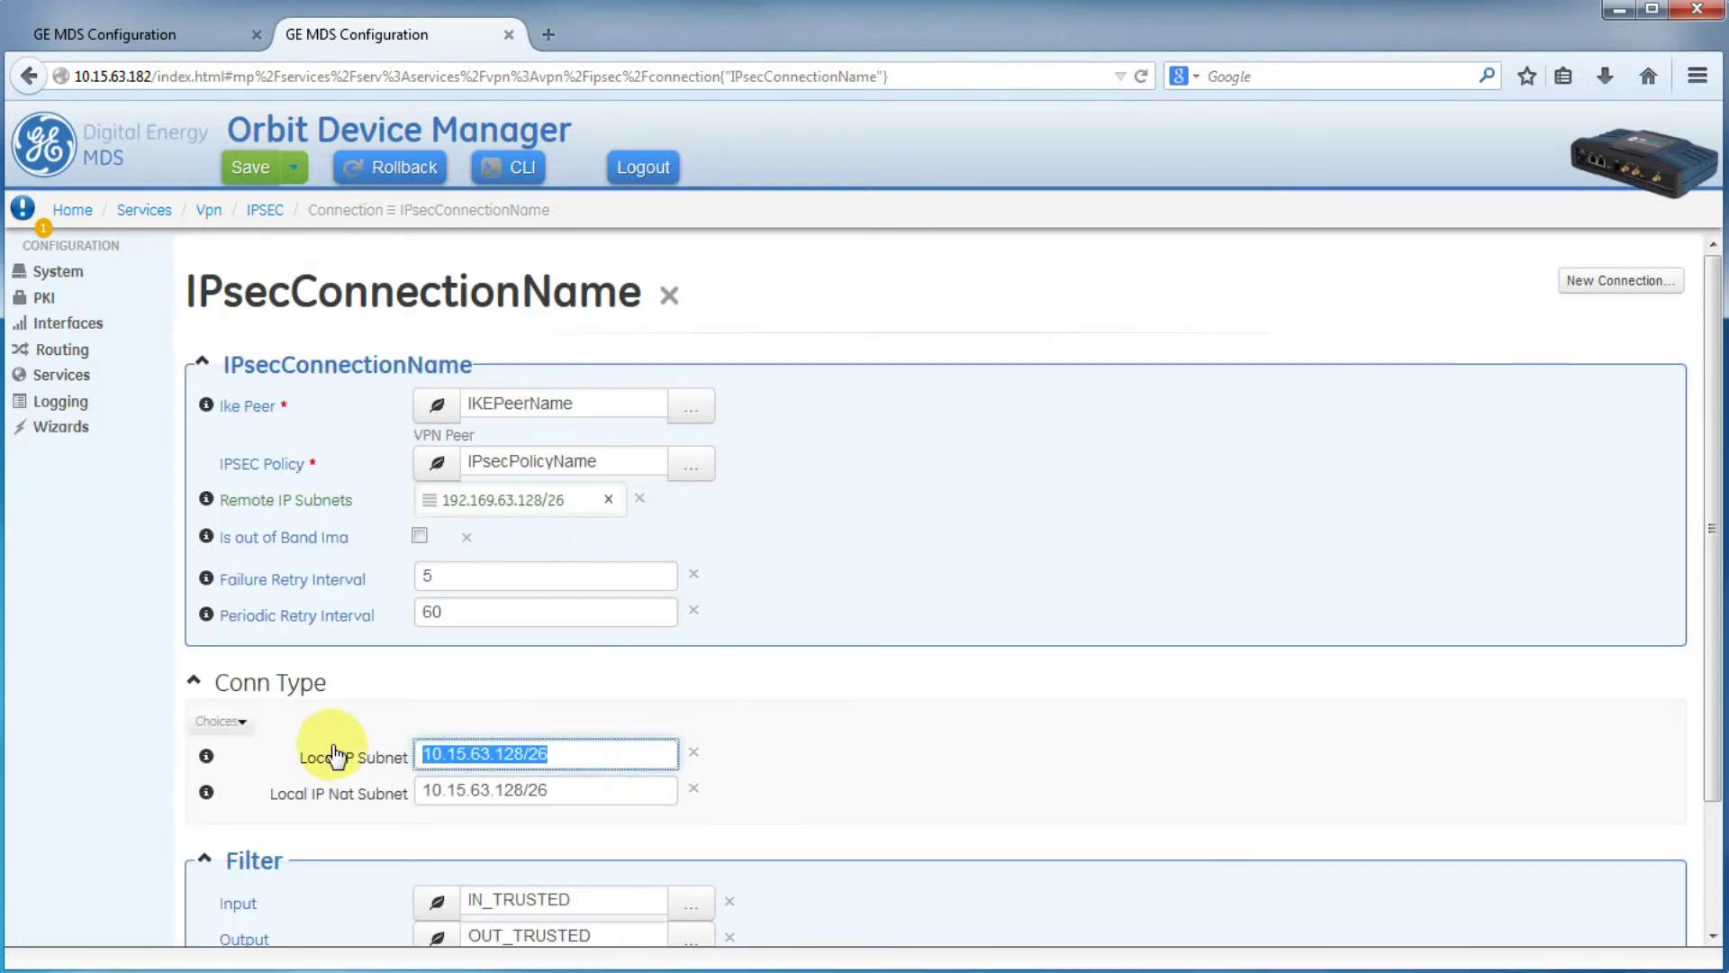
type("192.")
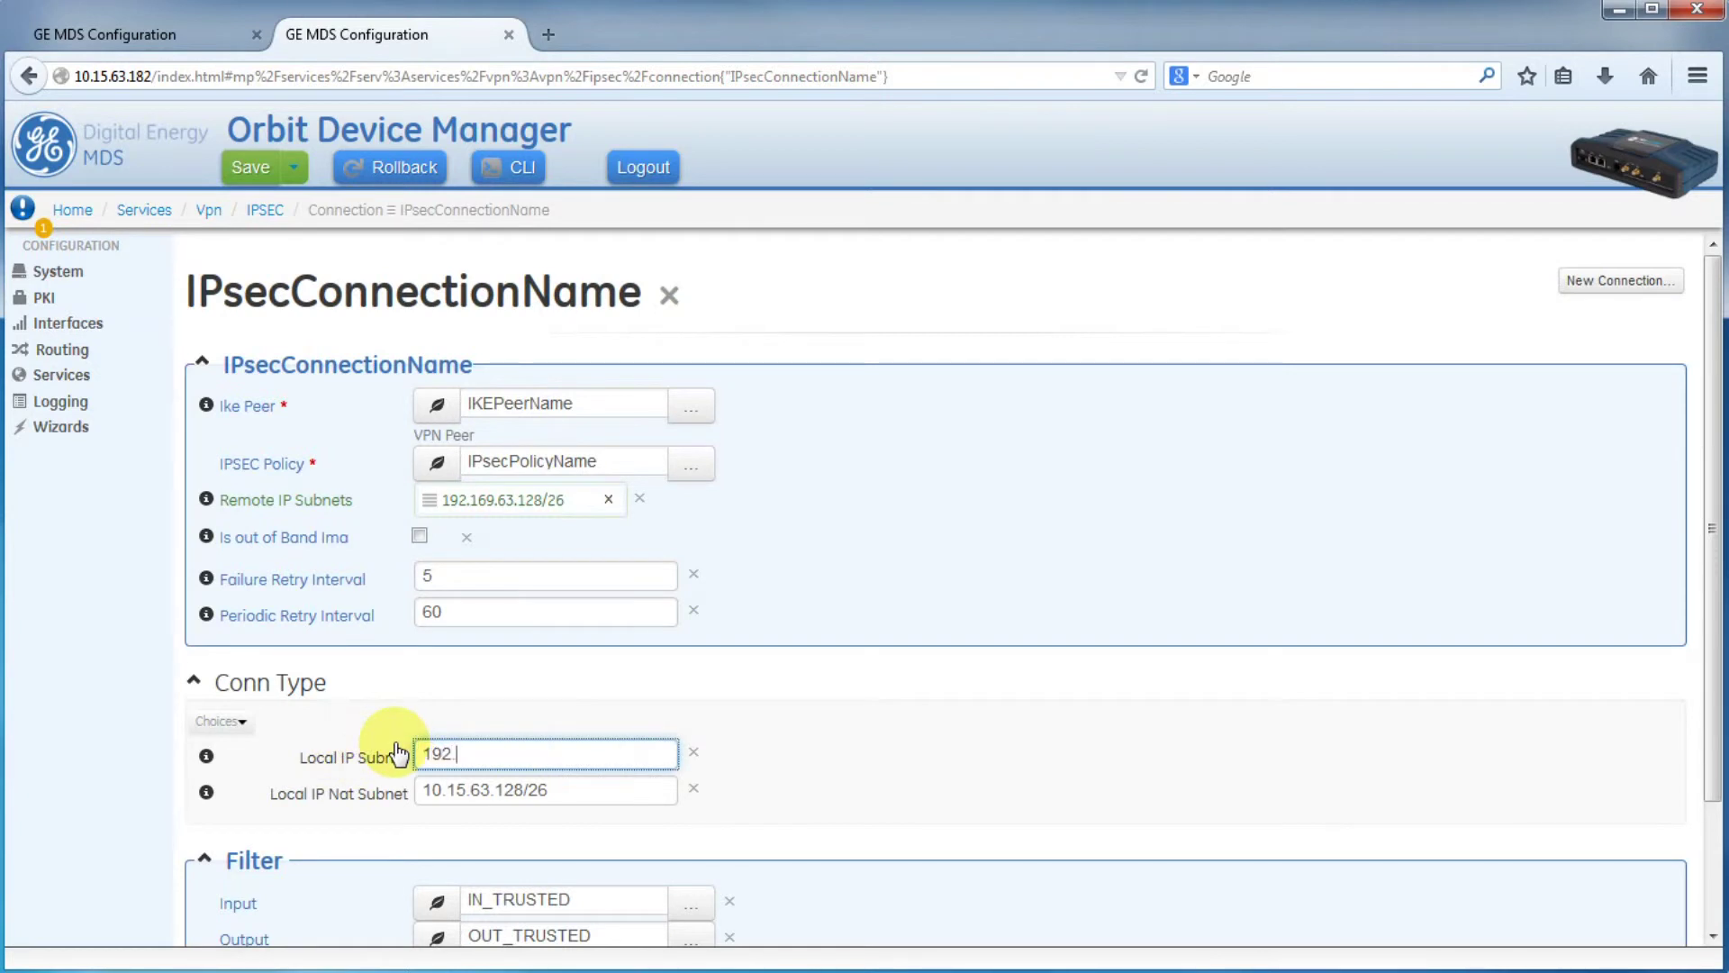
type("168.63.128/26")
left_click(782, 728)
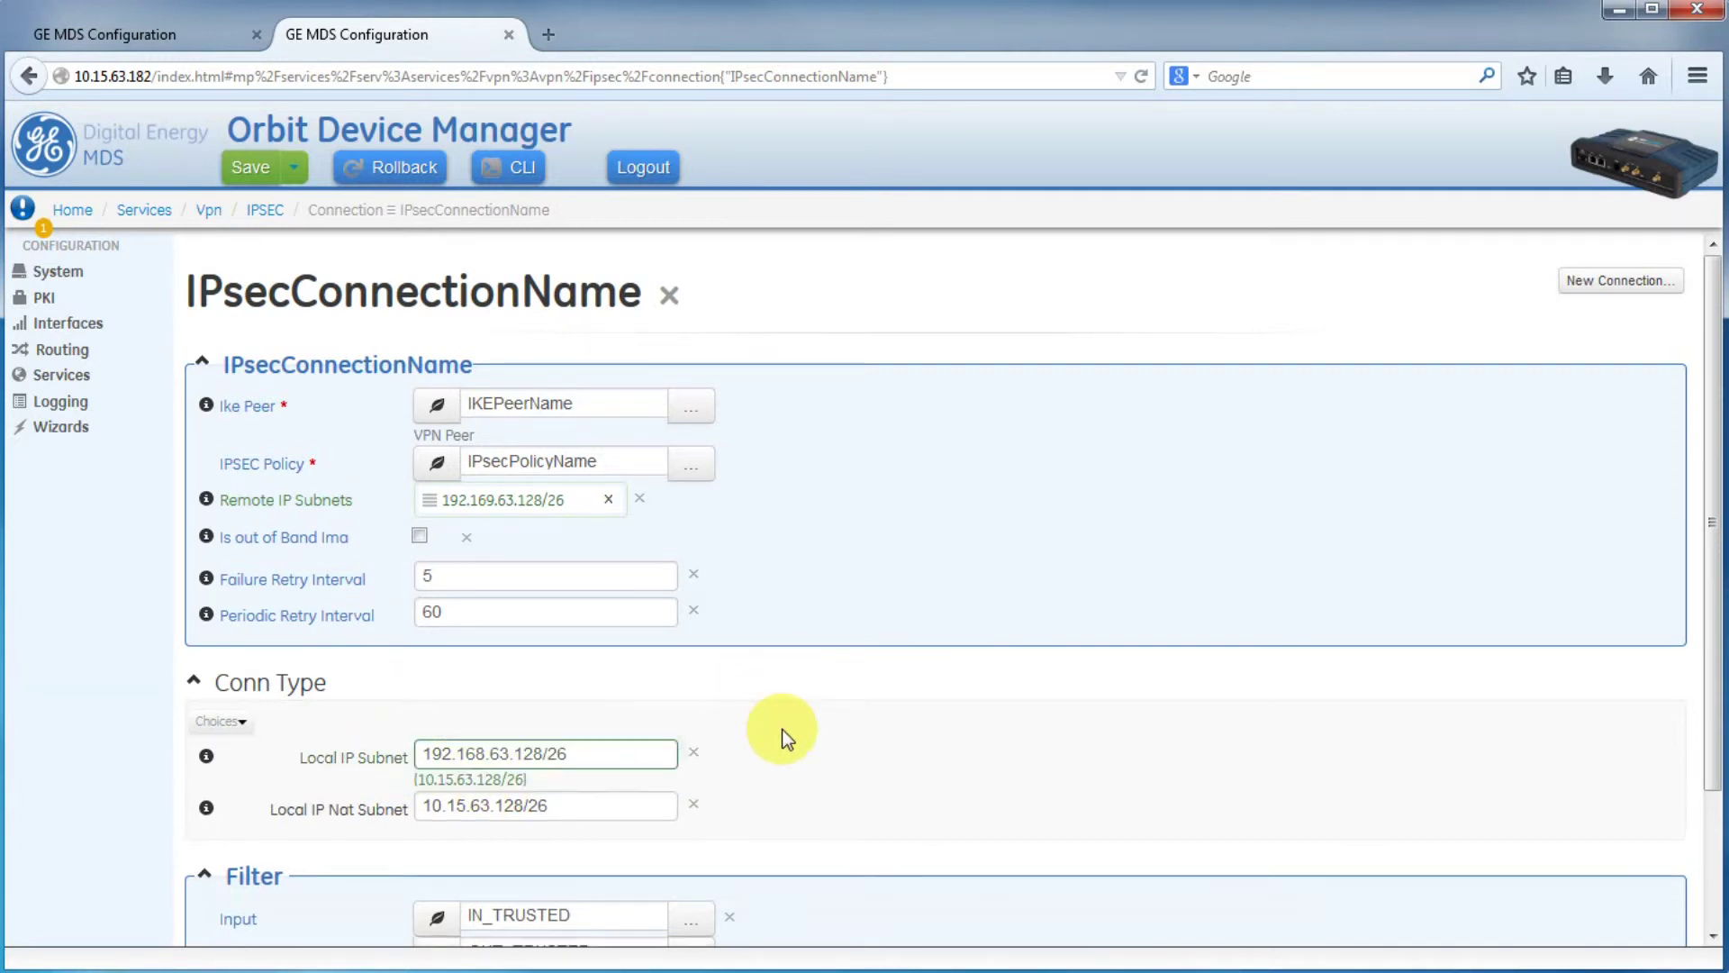
Save the configuration changes on the second device, confirm the save and dismiss the notification
left_click(251, 167)
left_click(1157, 353)
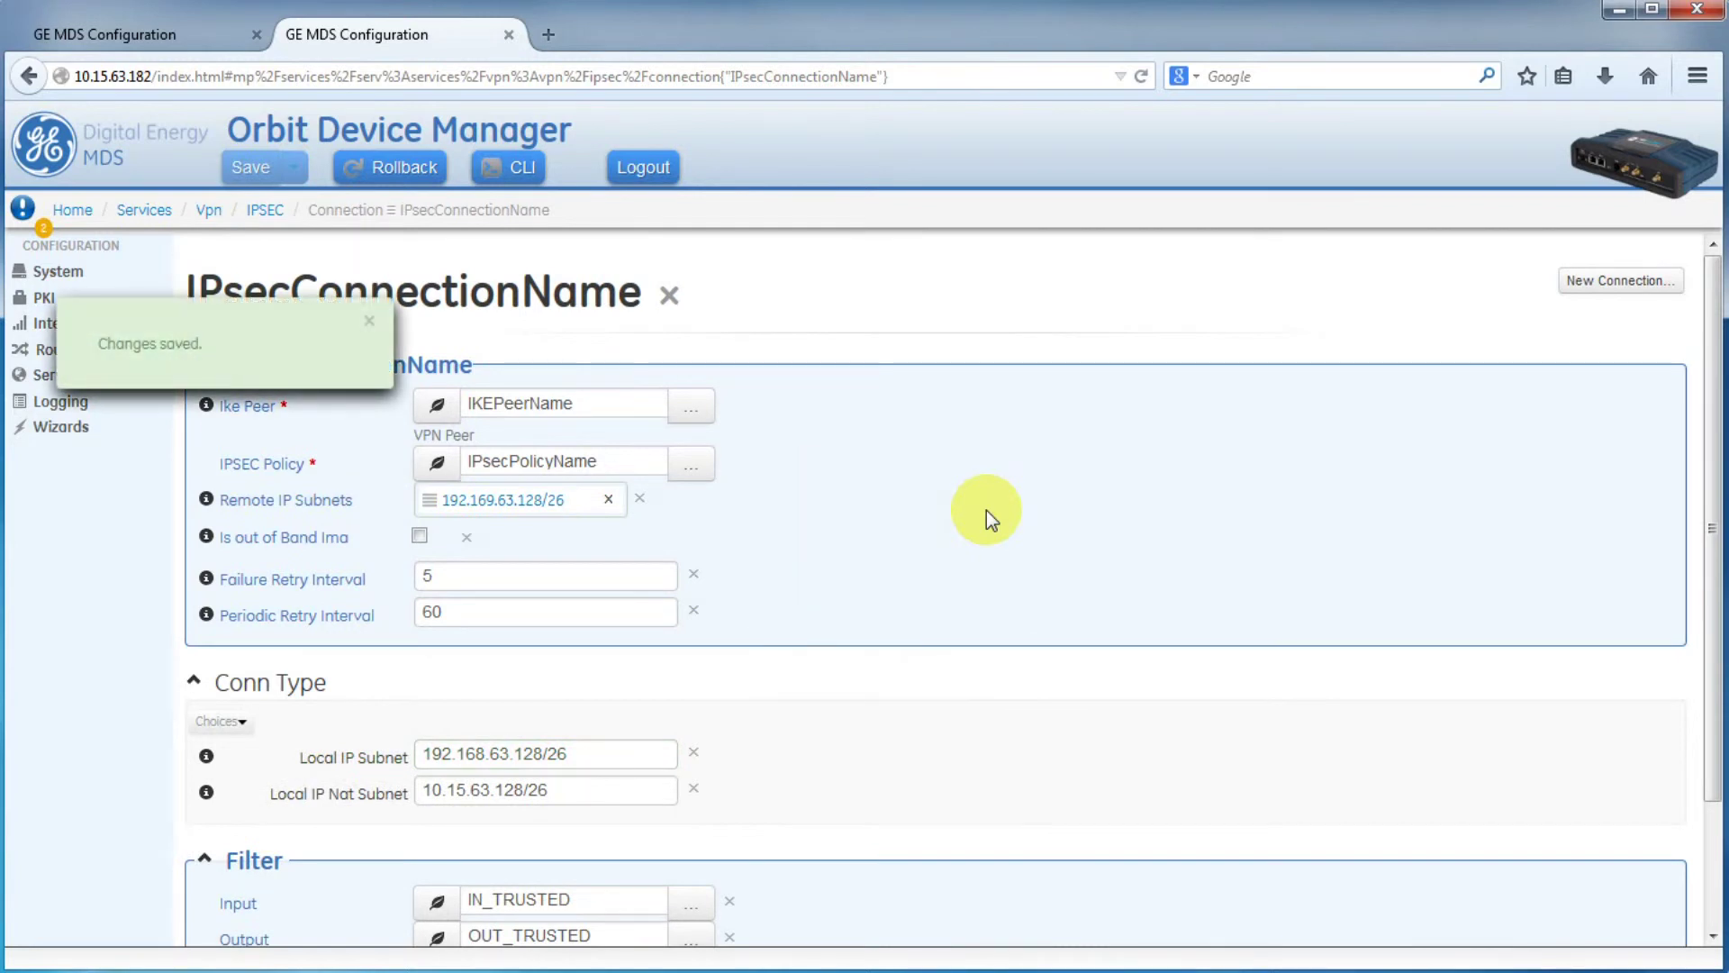
left_click(368, 322)
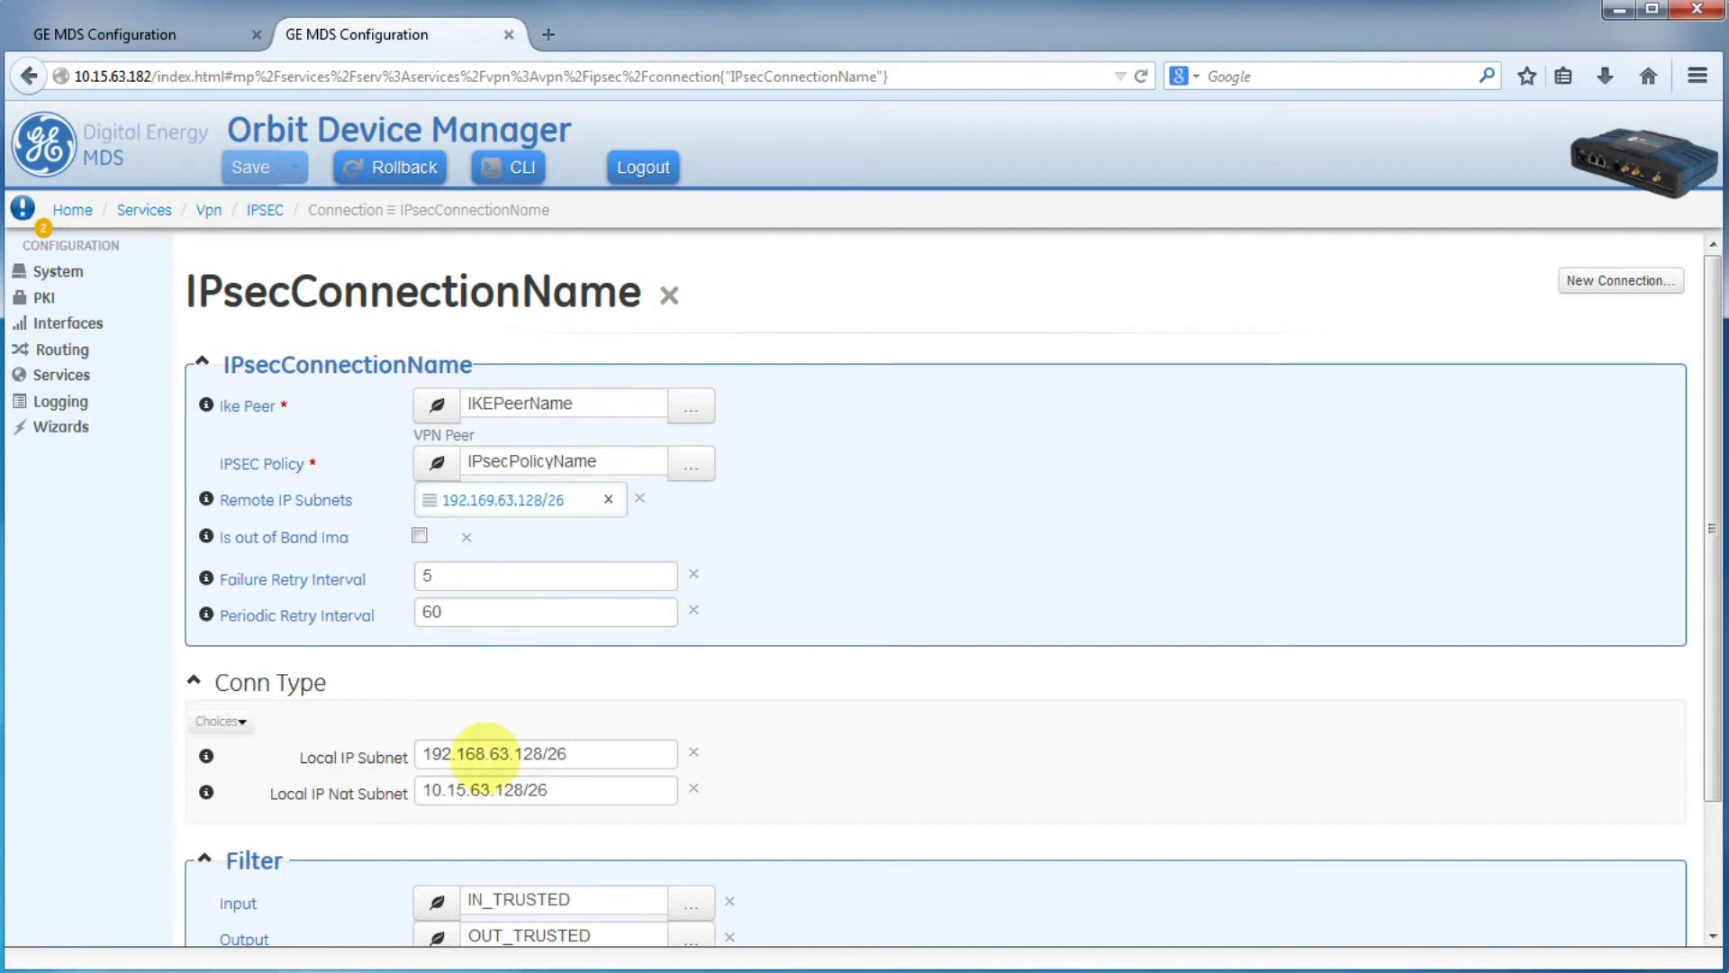
Check the Orbit-2 connection's subnets on the first device, and ping 192.169.63.181 from the second device's command line
left_click(117, 34)
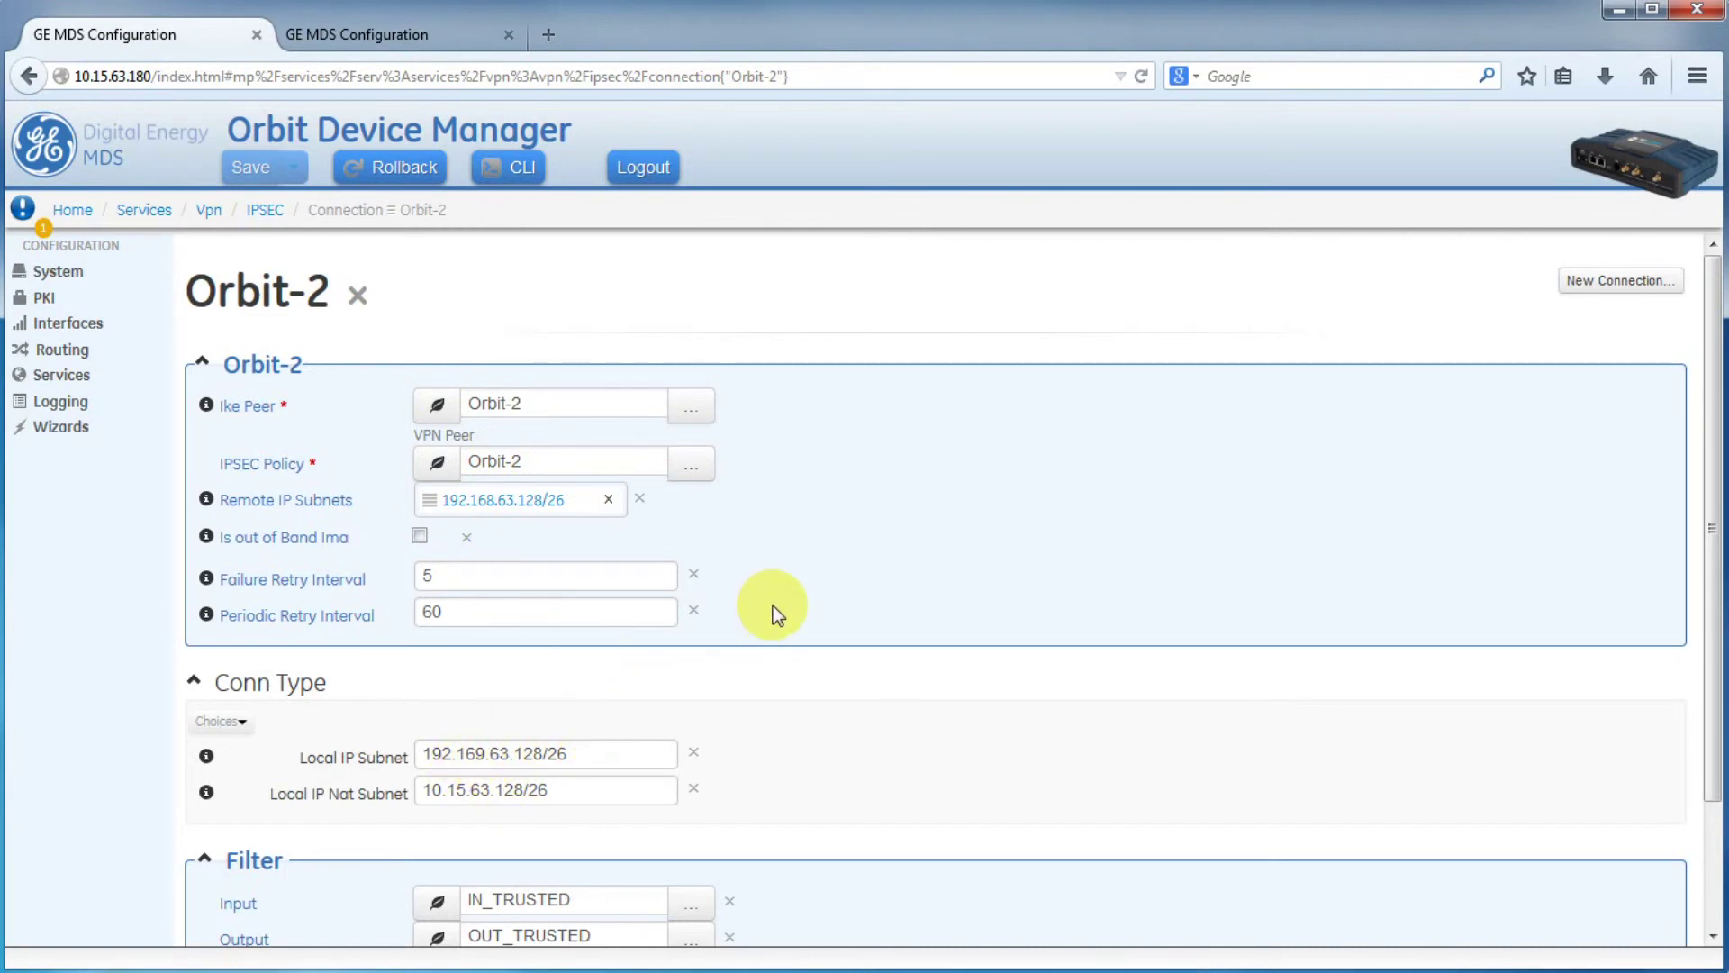
key("ctrl+Tab")
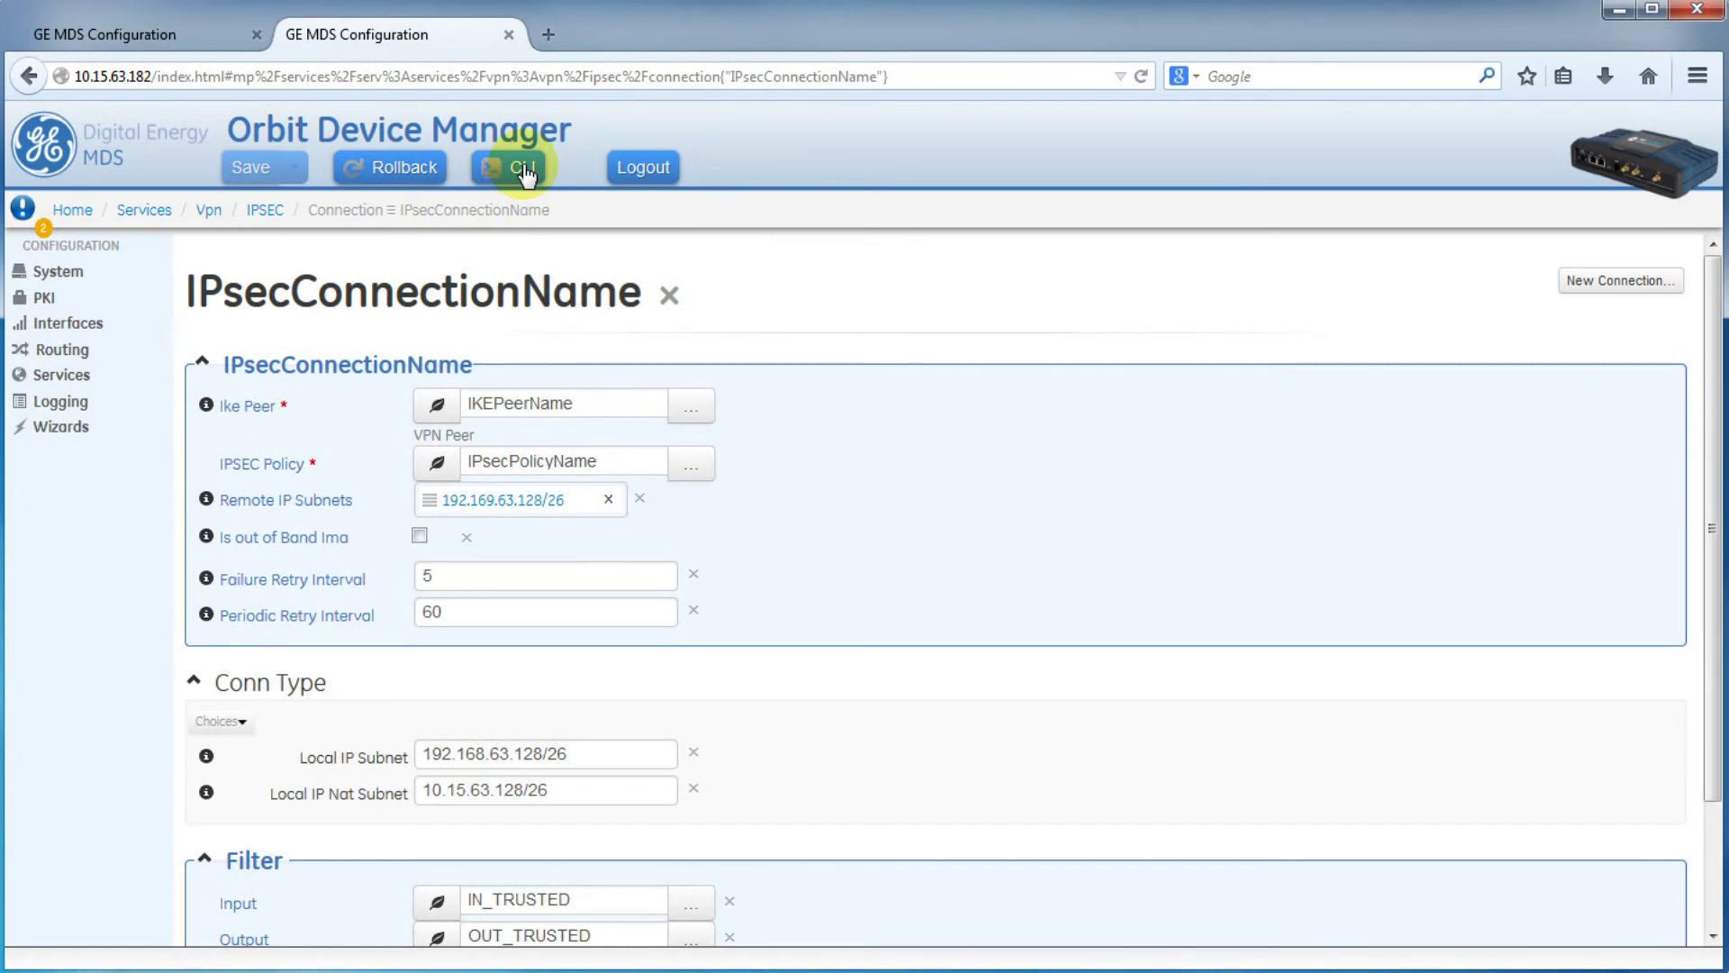
left_click(525, 172)
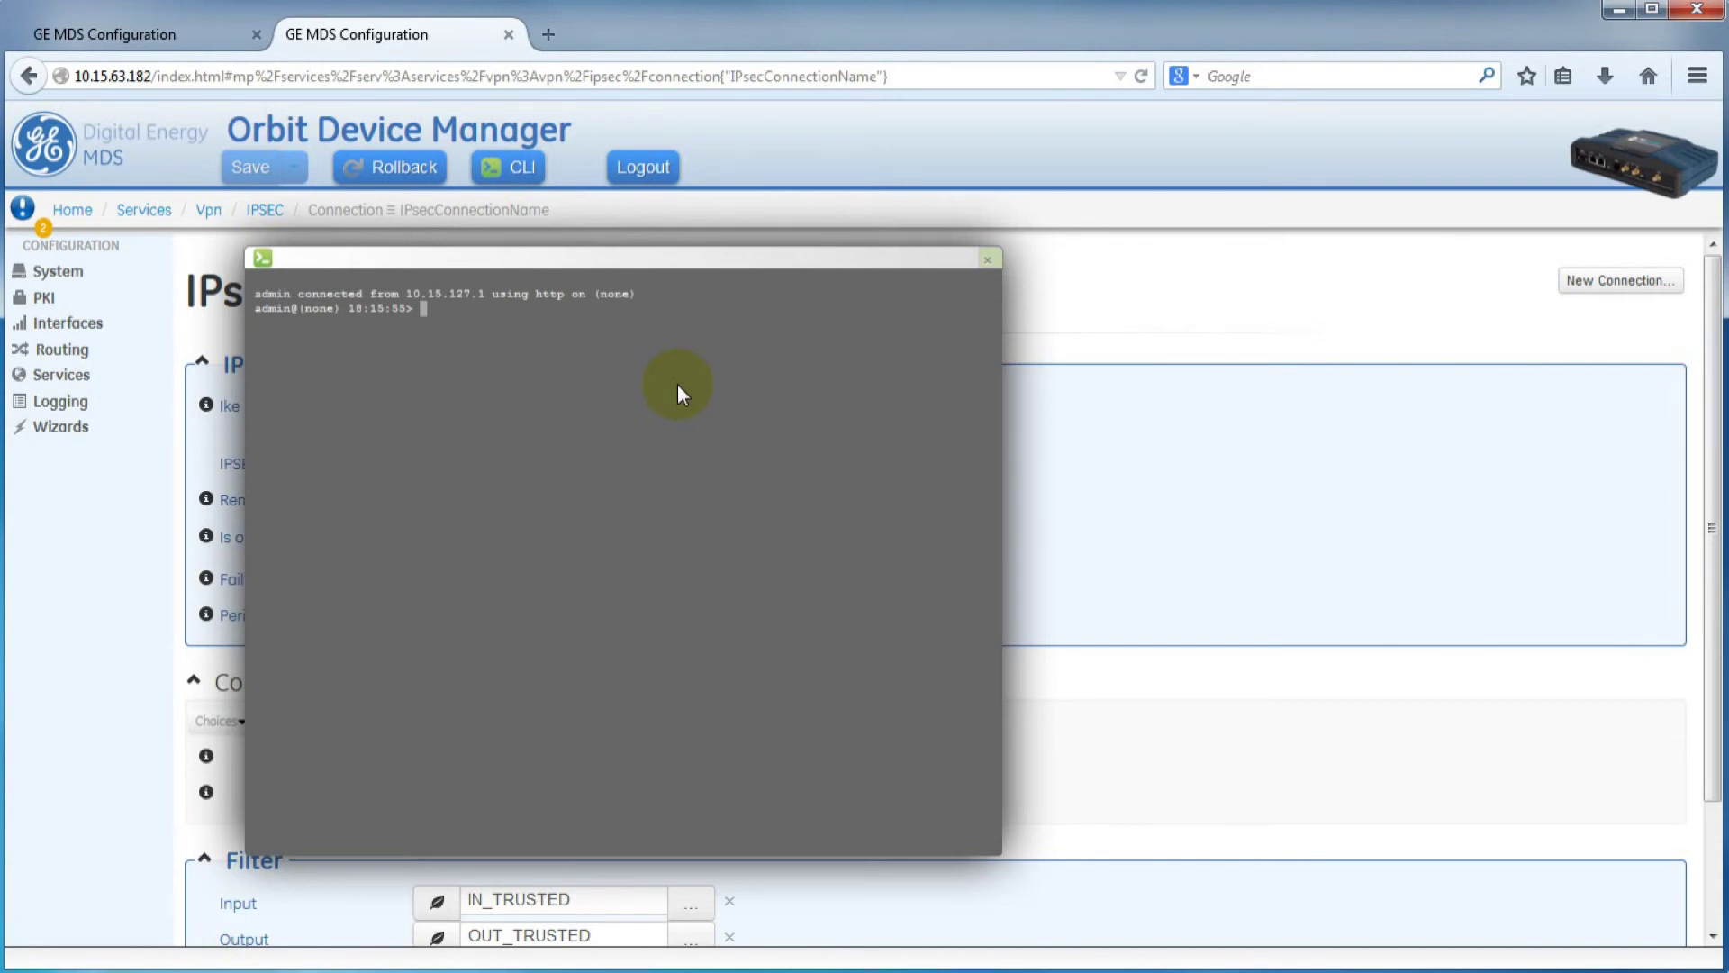
type("ping 192")
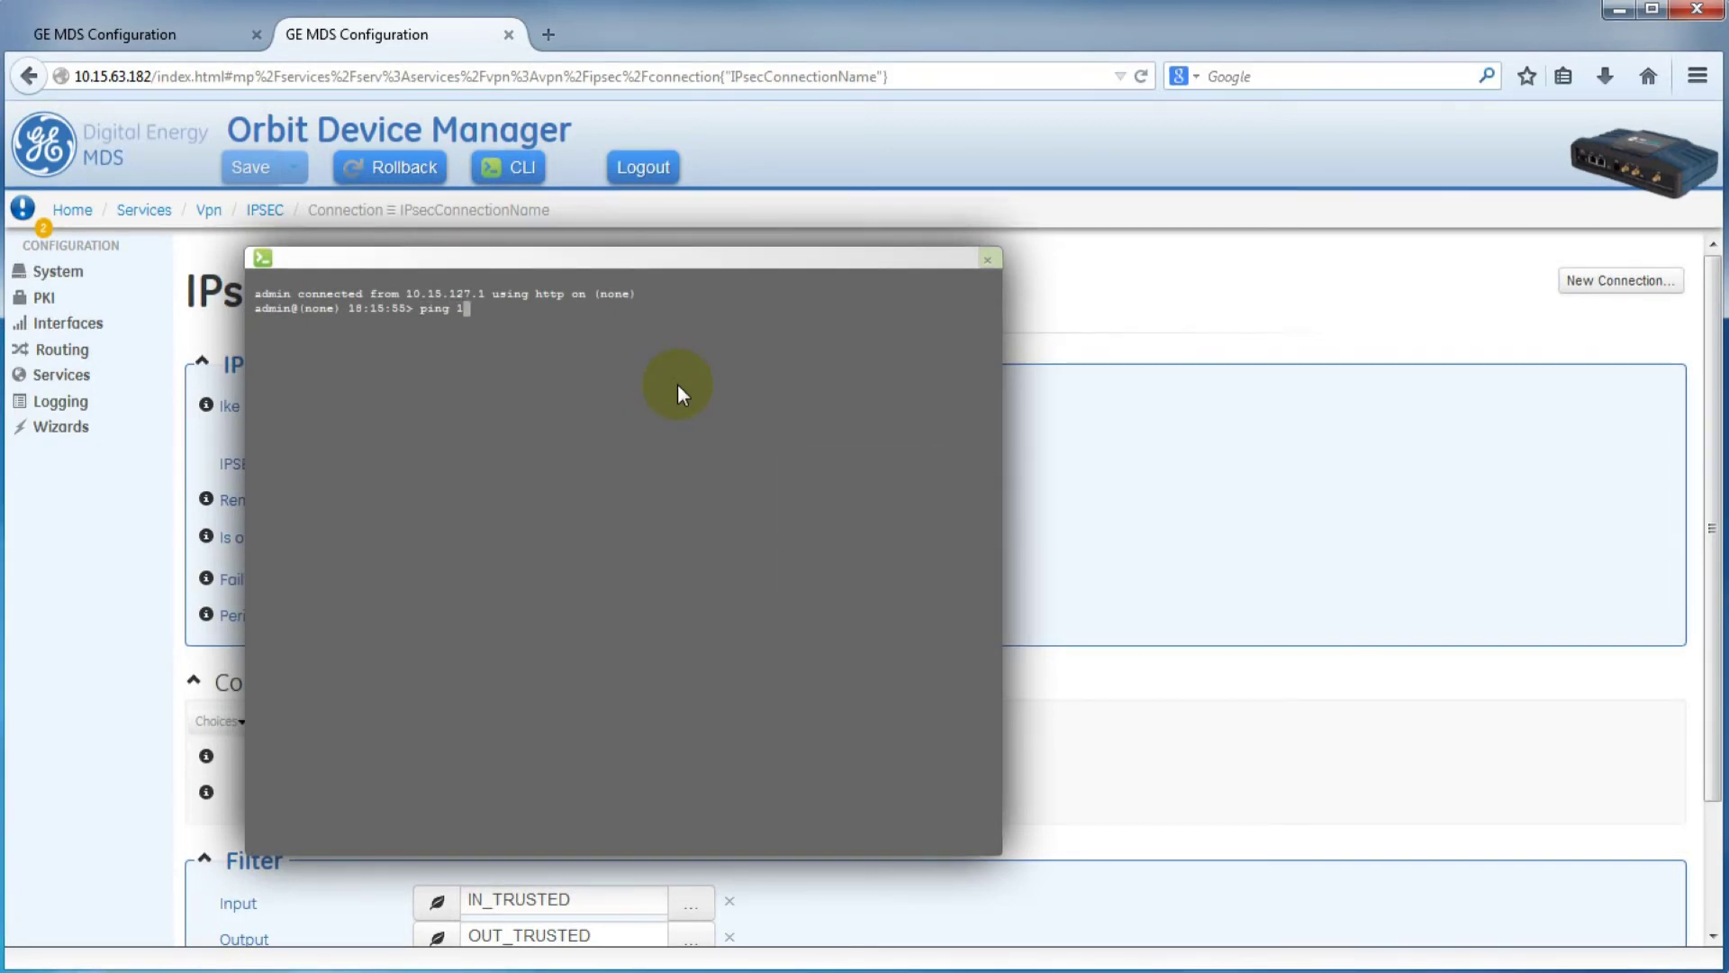
type("169.63.161")
key("Return")
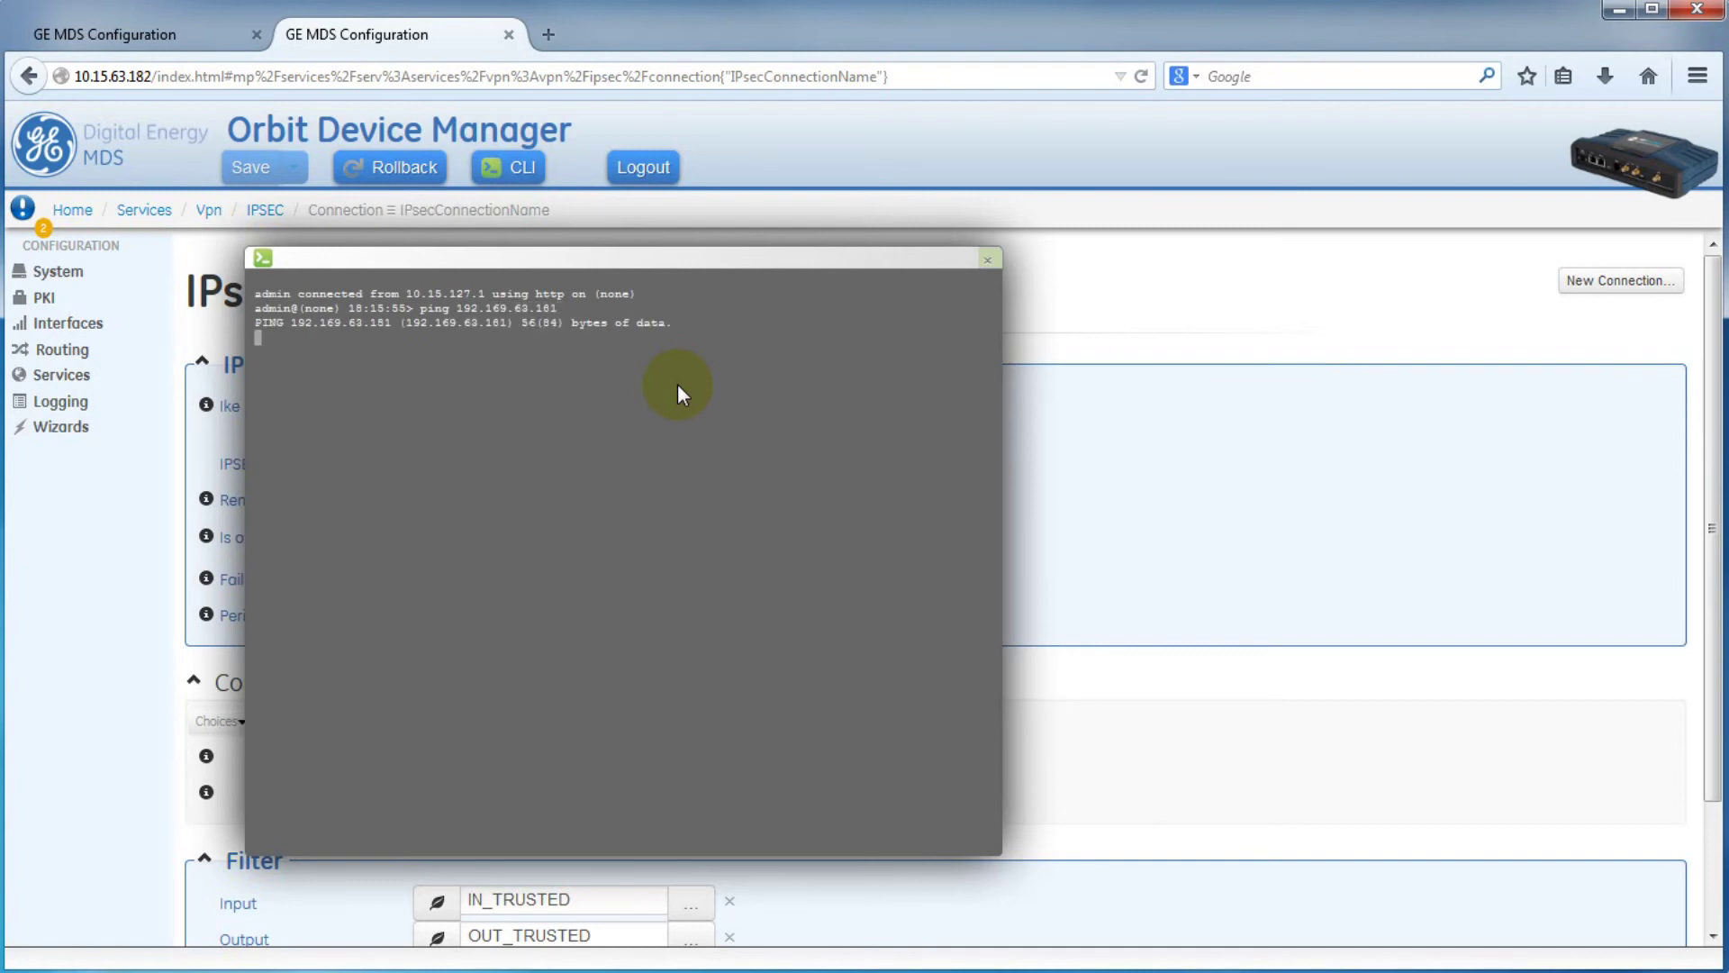